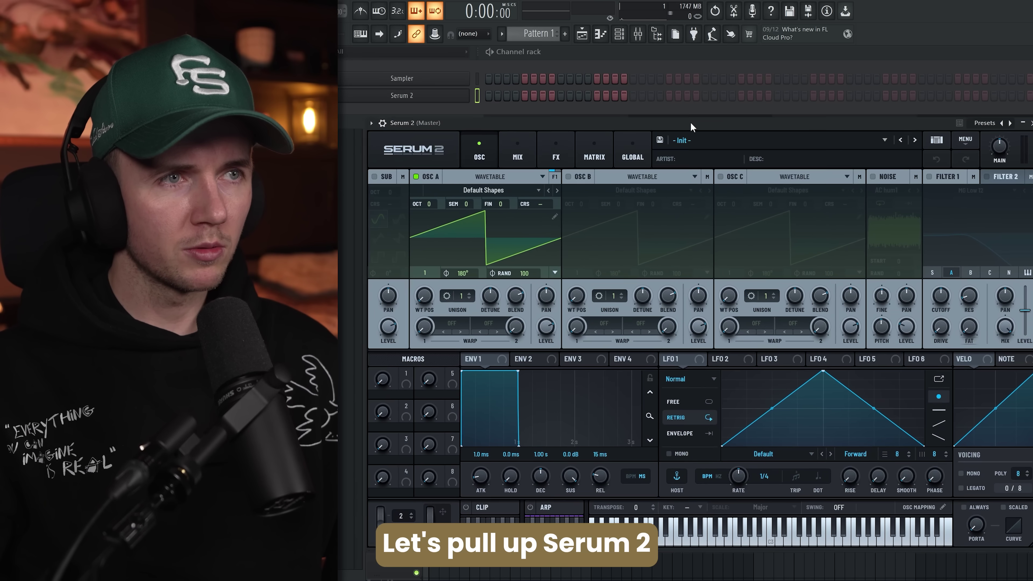
Step: Load a sound from Serum 2's factory Keyboard presets
{"action": "left_click_drag", "start_coordinate": [691, 122], "coordinate": [672, 85]}
{"action": "left_click", "coordinate": [665, 106]}
{"action": "mouse_move", "coordinate": [687, 122]}
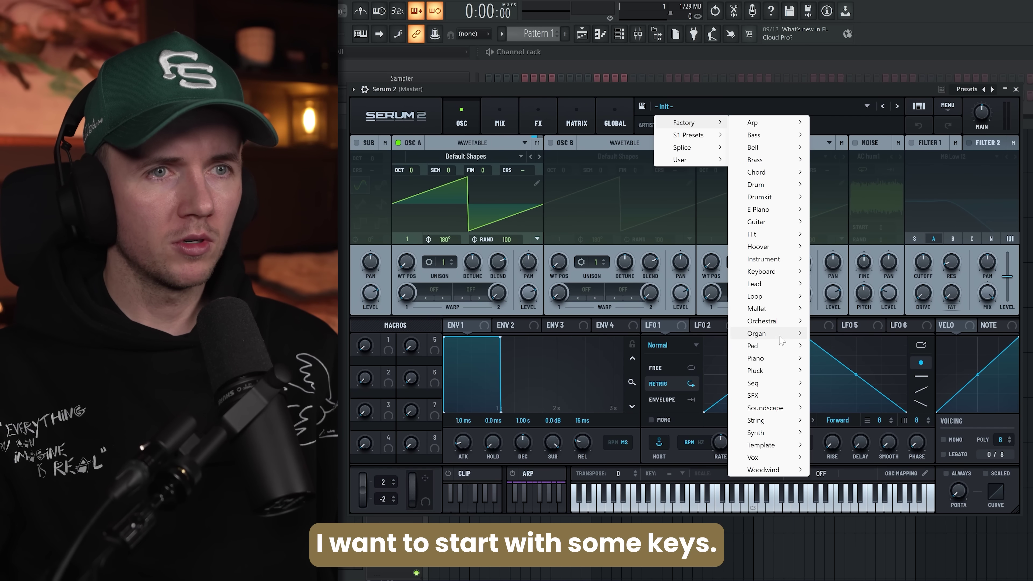
{"action": "mouse_move", "coordinate": [761, 272]}
{"action": "left_click", "coordinate": [840, 274]}
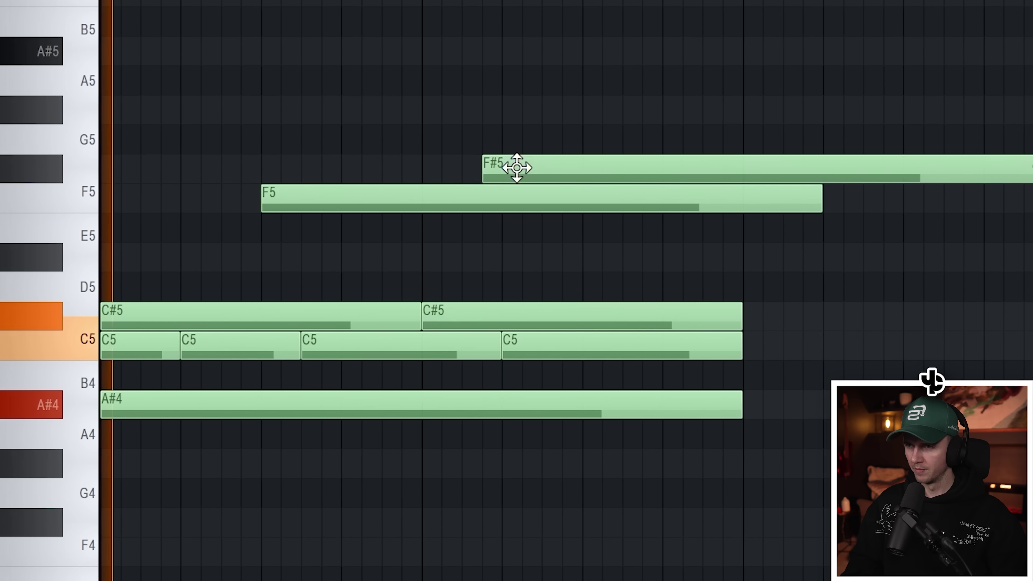
Step: Move the F#5 note down to F5 so that it follows the first F5 note
{"action": "left_click_drag", "start_coordinate": [512, 166], "coordinate": [549, 201]}
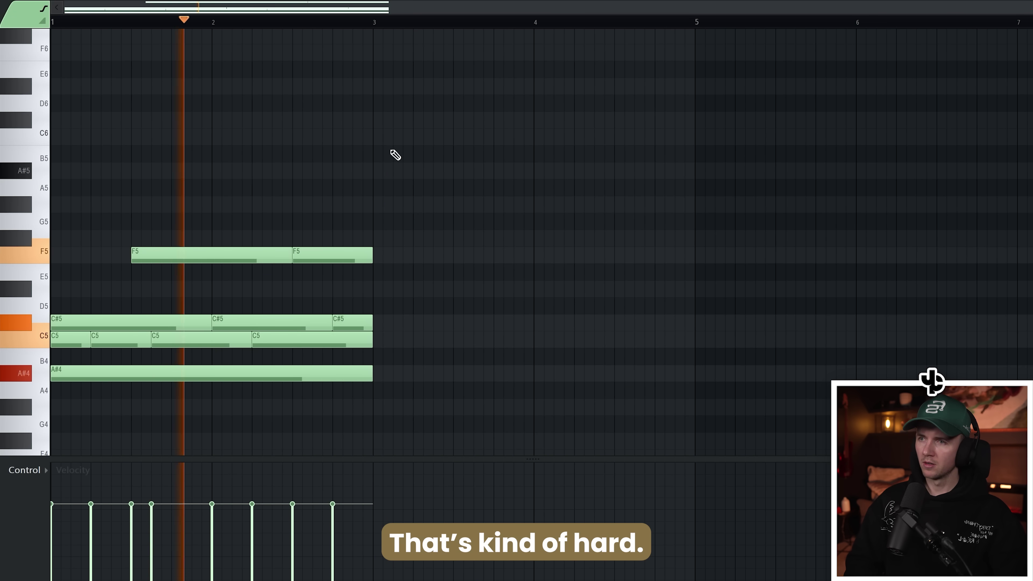
{"action": "scroll", "coordinate": [395, 159], "scroll_direction": "down", "scroll_amount": 4}
{"action": "scroll", "coordinate": [406, 158], "scroll_direction": "up", "scroll_amount": 4}
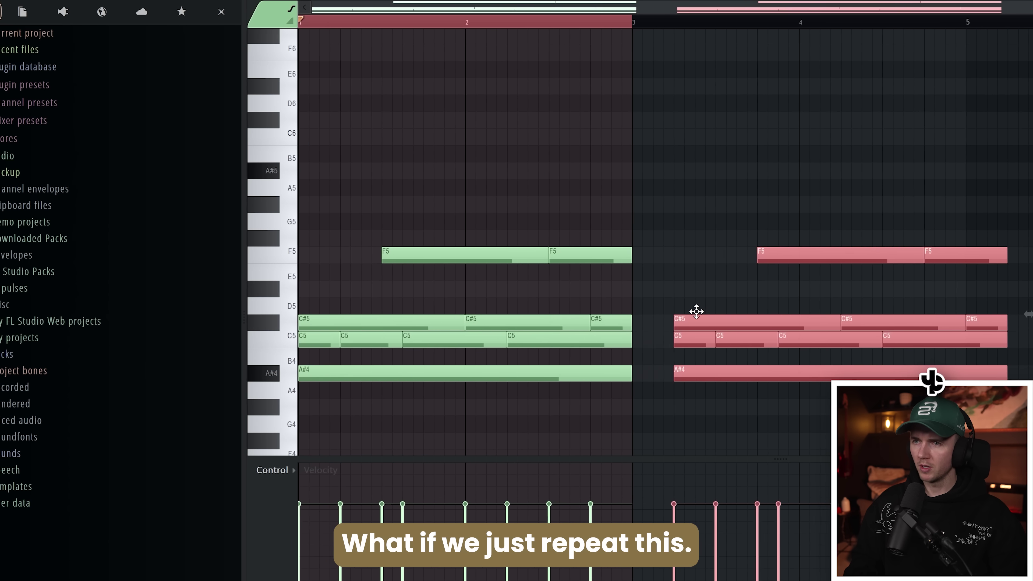
Step: Place the copied two-bar chord pattern exactly at bar 3 and play back the repeated notes
{"action": "left_click_drag", "start_coordinate": [697, 312], "coordinate": [656, 312]}
{"action": "key", "text": "space"}
{"action": "key", "text": "ctrl+a"}
{"action": "scroll", "coordinate": [585, 163], "scroll_direction": "down", "scroll_amount": 2}
{"action": "key", "text": "ctrl+d"}
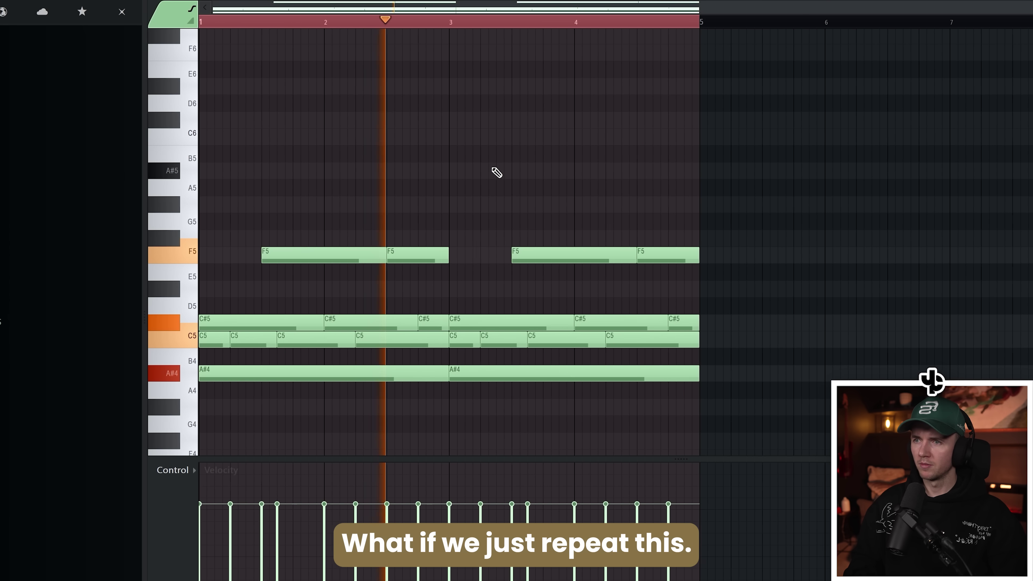
{"action": "left_click", "coordinate": [587, 293]}
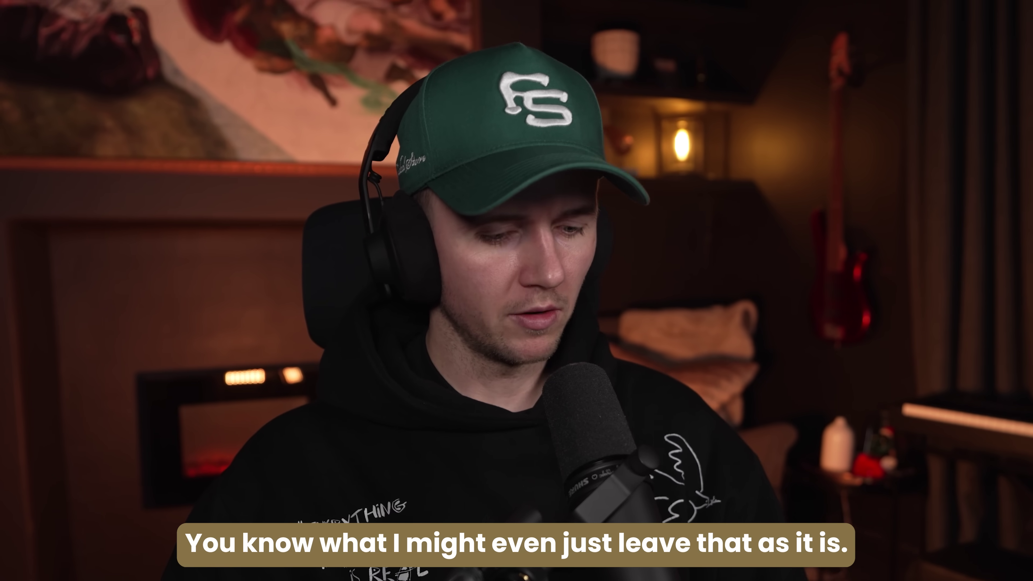
Step: Select the opening A#4 bass note, followed by the first F5 note above it
{"action": "left_click", "coordinate": [84, 356]}
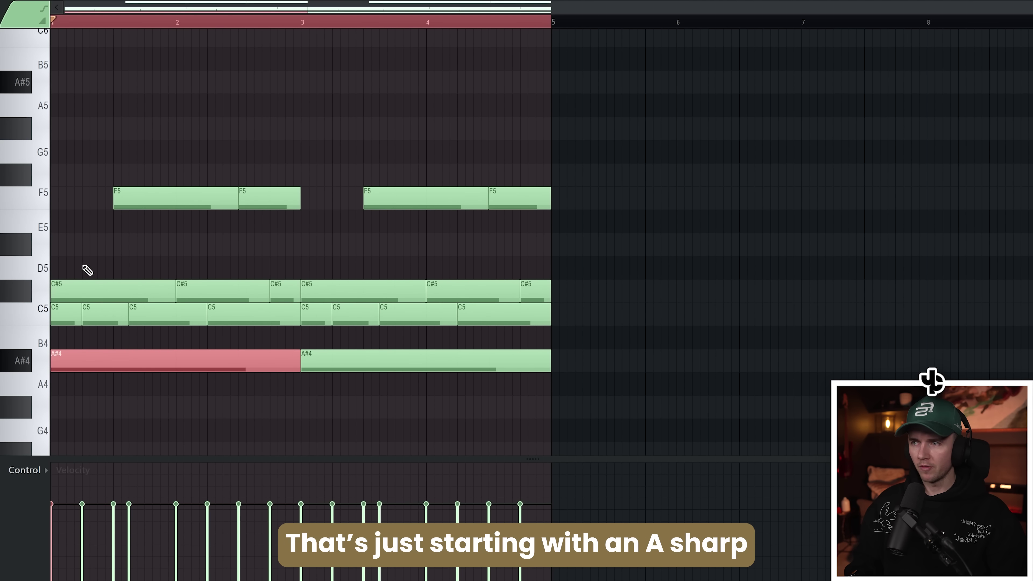
{"action": "left_click", "coordinate": [126, 198], "text": "ctrl"}
{"action": "left_click", "coordinate": [124, 200]}
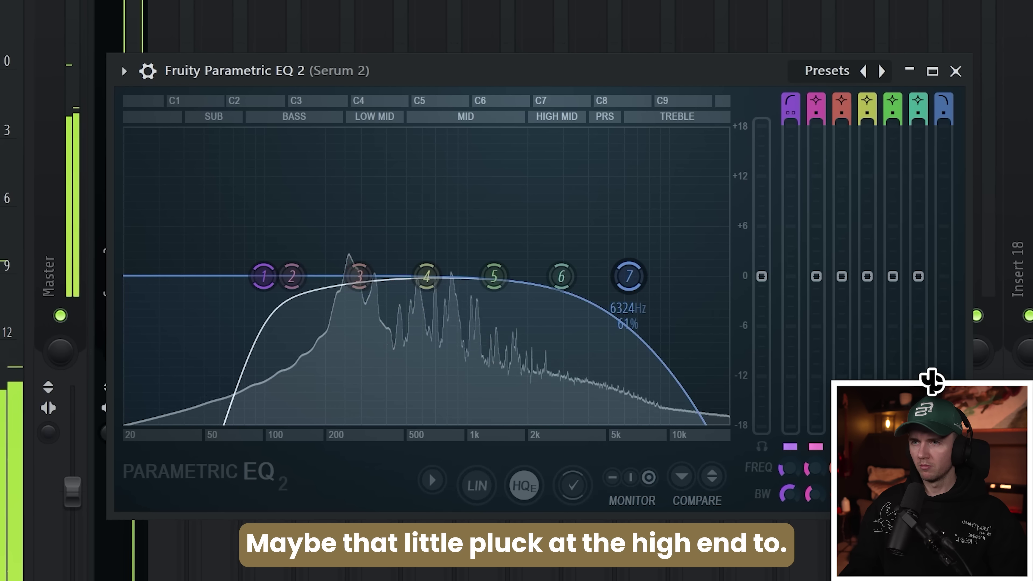
Step: Shape the Serum 2 channel's EQ with a lower band 7 high cut, band 3 cut by about 3 dB and band 6 raised
{"action": "scroll", "coordinate": [629, 276], "scroll_direction": "down", "scroll_amount": 2}
{"action": "left_click_drag", "start_coordinate": [629, 276], "coordinate": [608, 276]}
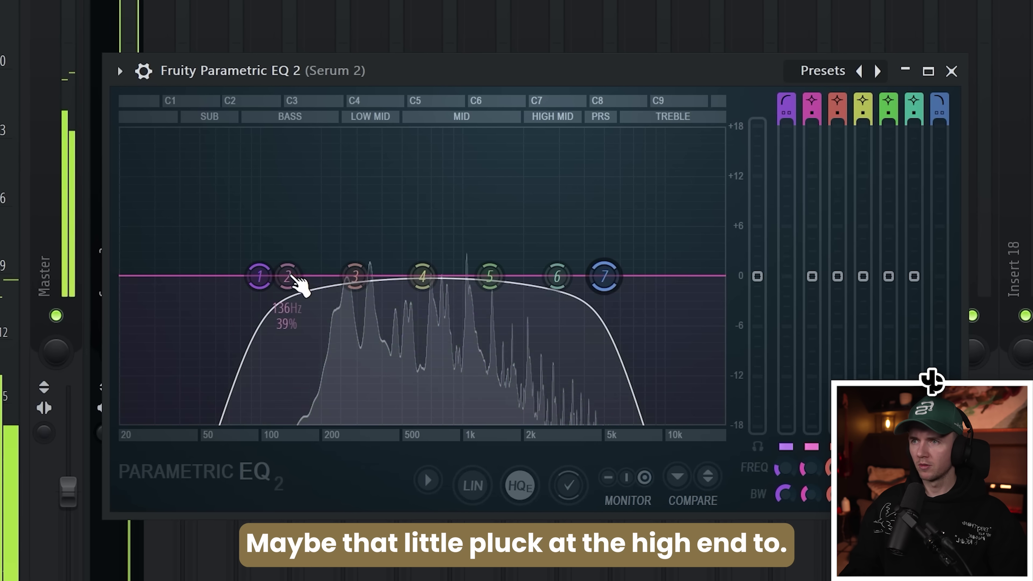
{"action": "left_click_drag", "start_coordinate": [354, 276], "coordinate": [372, 301]}
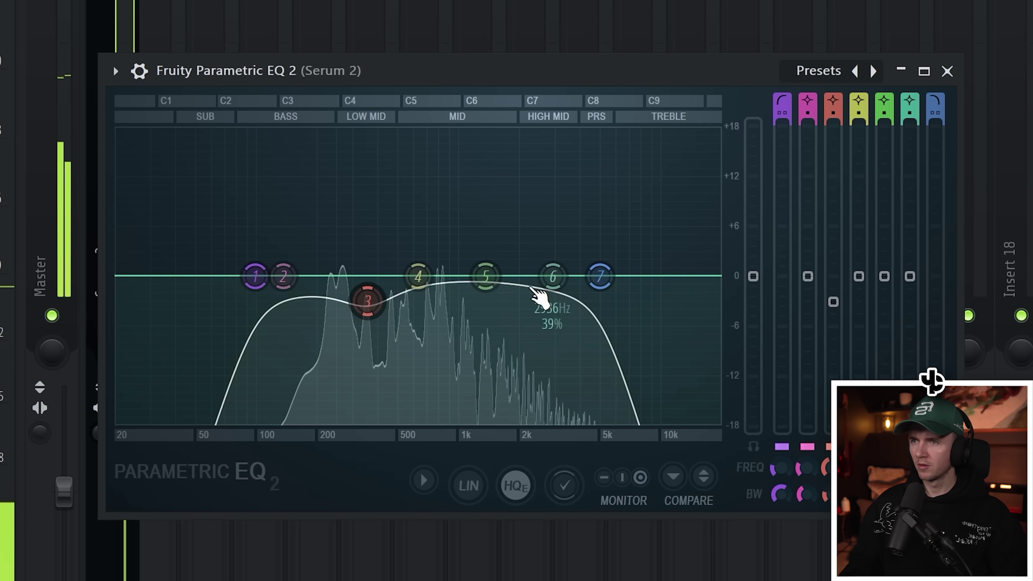
{"action": "left_click_drag", "start_coordinate": [541, 293], "coordinate": [545, 224]}
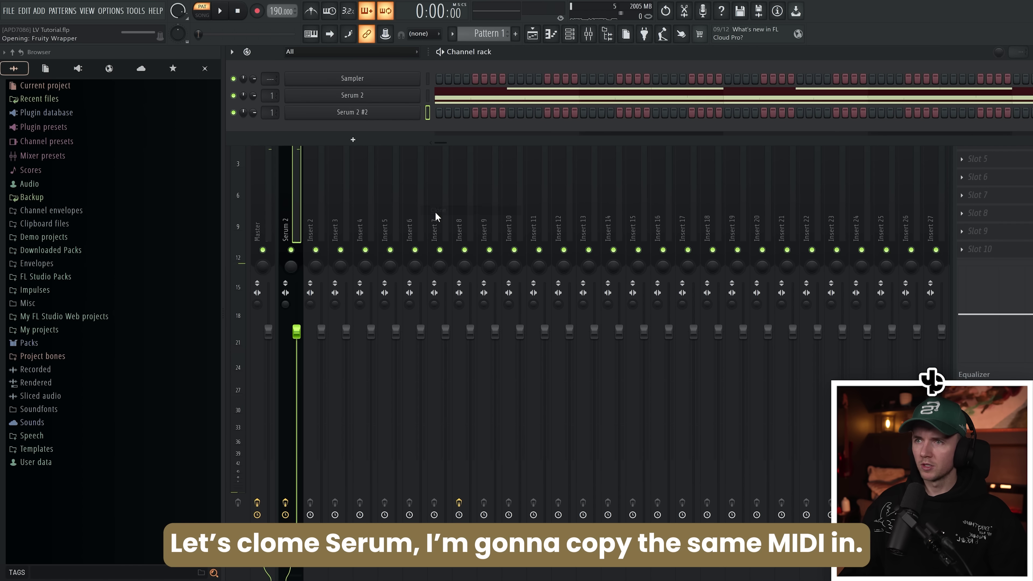
Step: Select the cloned Serum 2 #2 channel and reduce its ValhallaVintageVerb mix to about 31%
{"action": "left_click", "coordinate": [448, 118]}
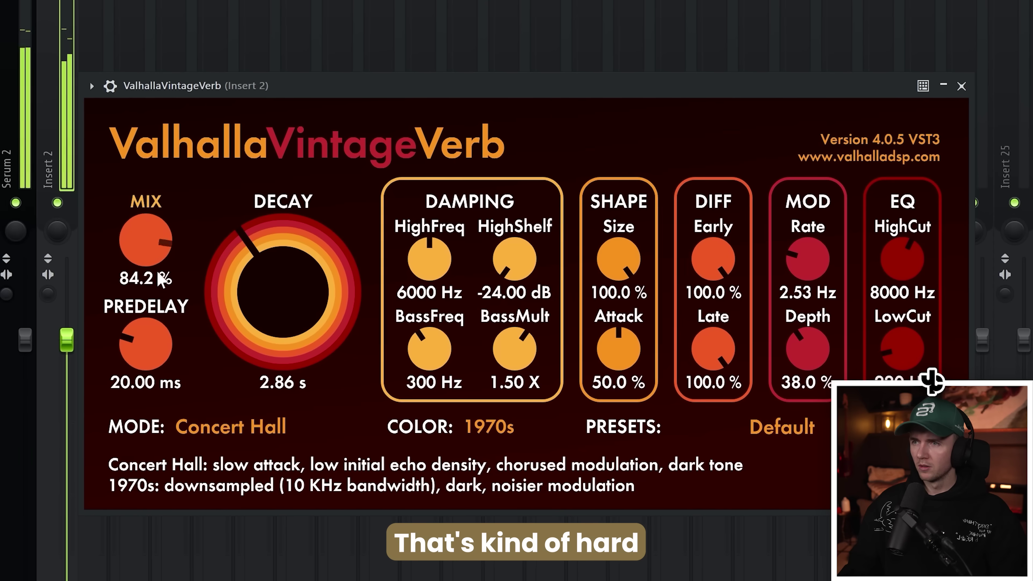
{"action": "left_click_drag", "start_coordinate": [161, 280], "coordinate": [169, 393]}
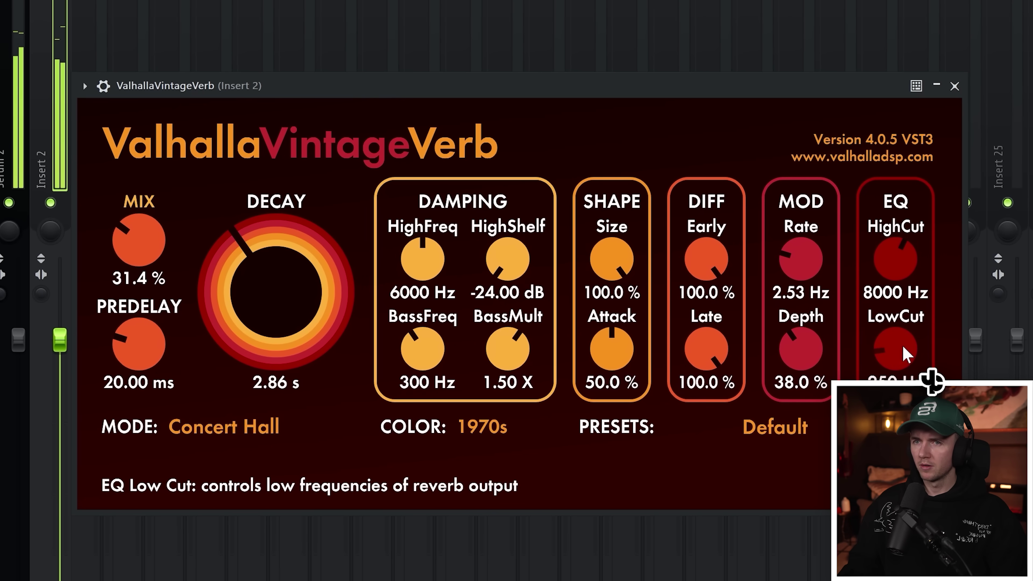
{"action": "left_click_drag", "start_coordinate": [147, 246], "coordinate": [147, 234]}
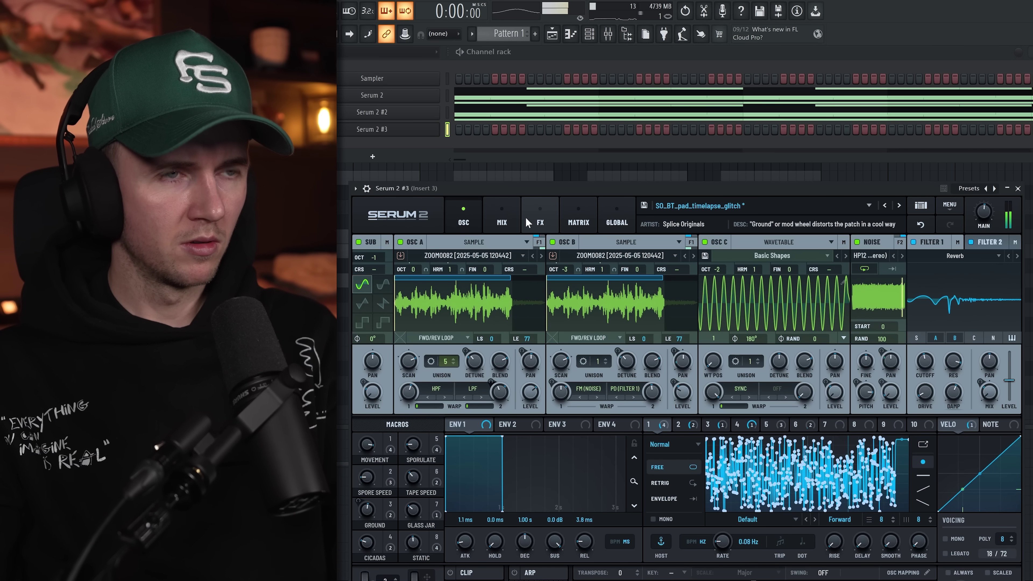
Step: Turn off oscillator C in Serum 2 #3 and draw two-bar A#4, C5 and C#5 notes starting at bar 1
{"action": "left_click", "coordinate": [704, 242]}
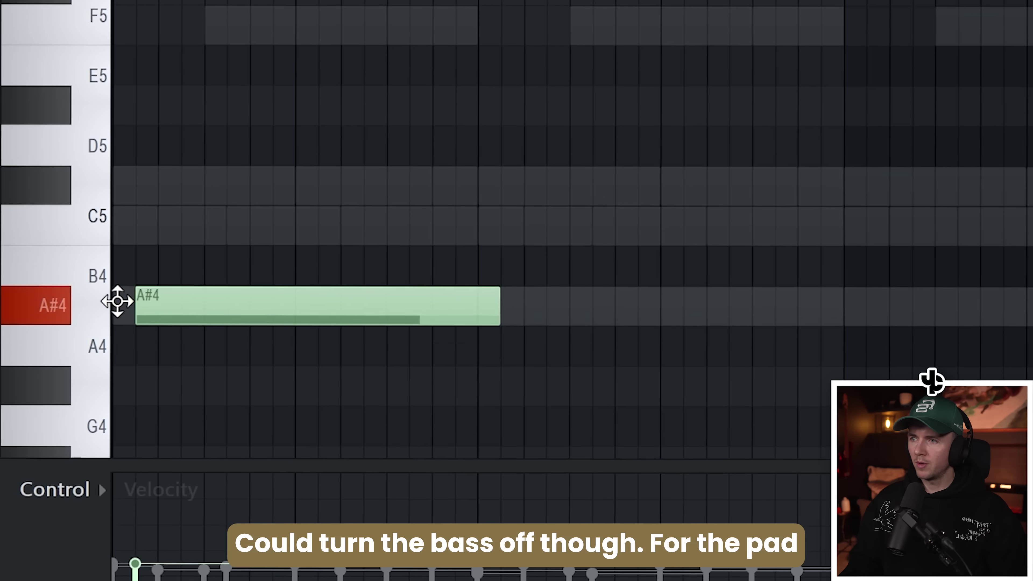
{"action": "left_click", "coordinate": [161, 219]}
{"action": "left_click", "coordinate": [8, 181]}
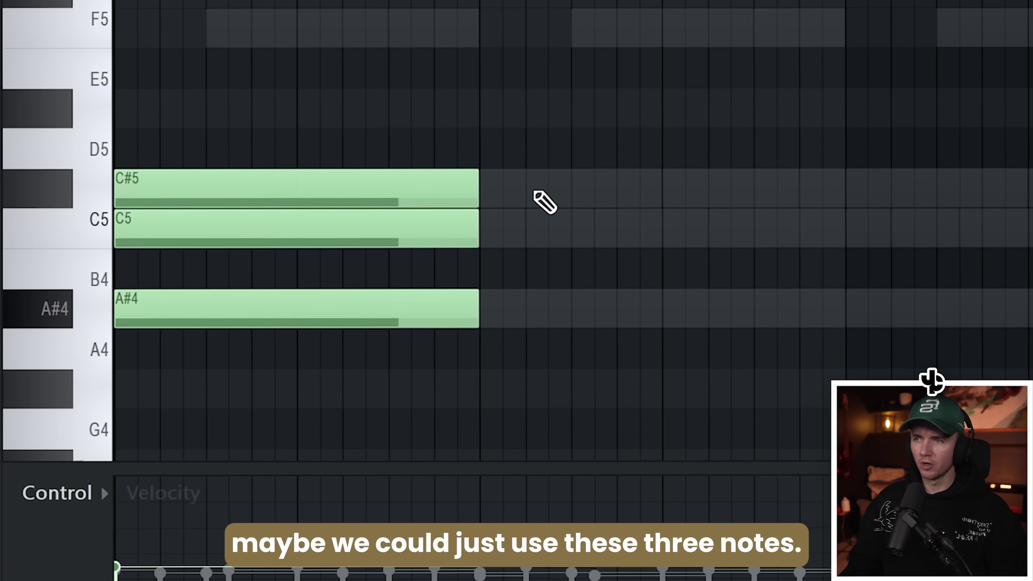
Step: Repeat the three-note pad chord every two bars until it fills the pattern up to bar 9
{"action": "key", "text": "space"}
{"action": "key", "text": "ctrl+a"}
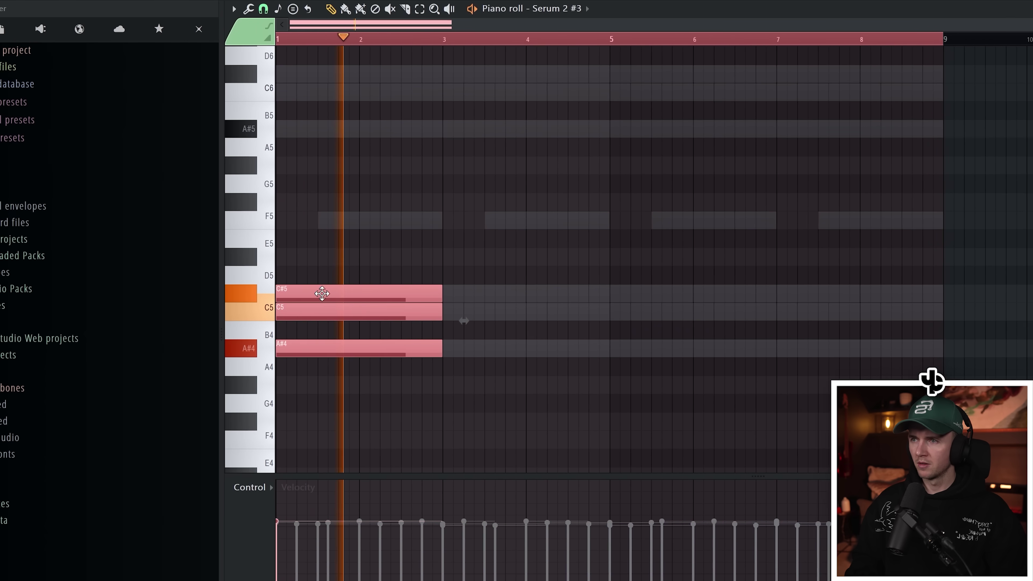
{"action": "key", "text": "ctrl+b"}
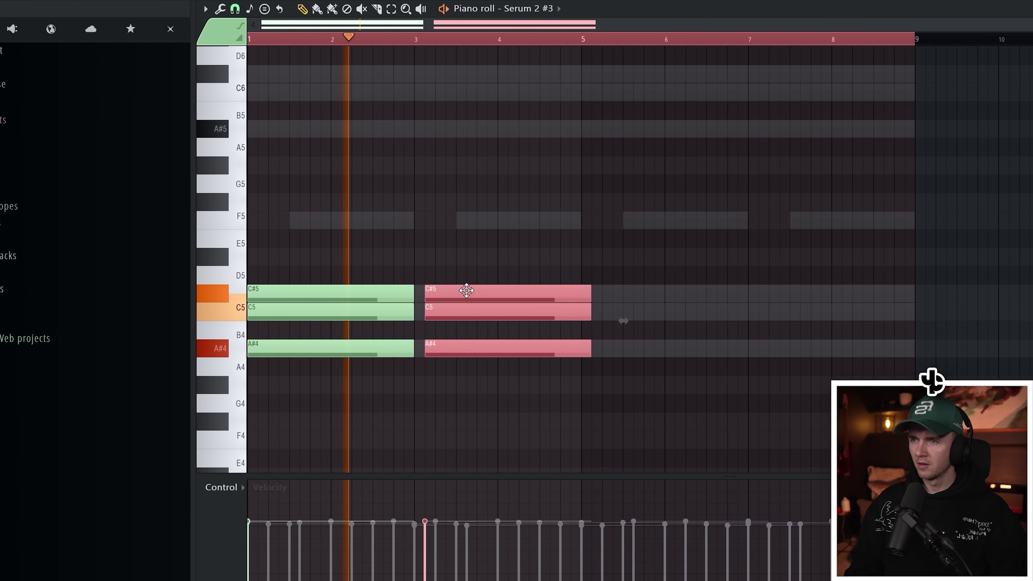
{"action": "key", "text": "ctrl+b"}
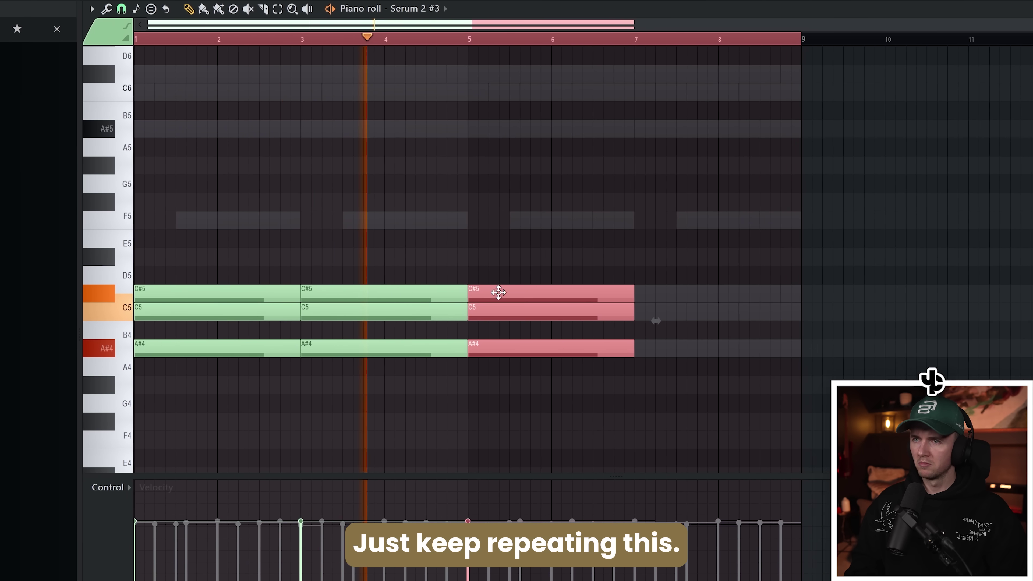
{"action": "key", "text": "ctrl+b"}
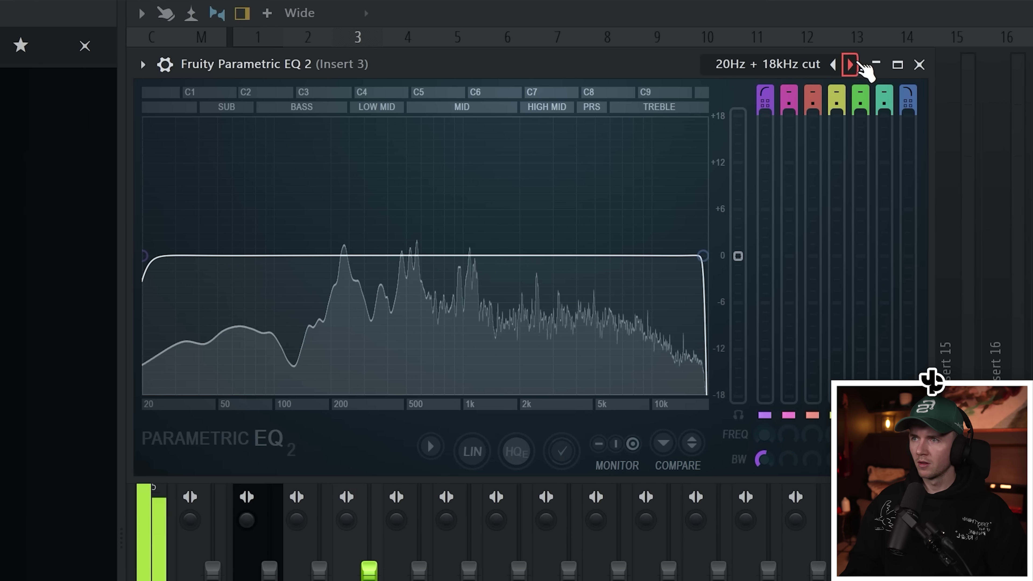
Step: Tighten the Insert 3 EQ by raising the low cut's frequency and lowering the high cut's frequency
{"action": "left_click_drag", "start_coordinate": [152, 268], "coordinate": [287, 260]}
{"action": "left_click_drag", "start_coordinate": [698, 256], "coordinate": [613, 256]}
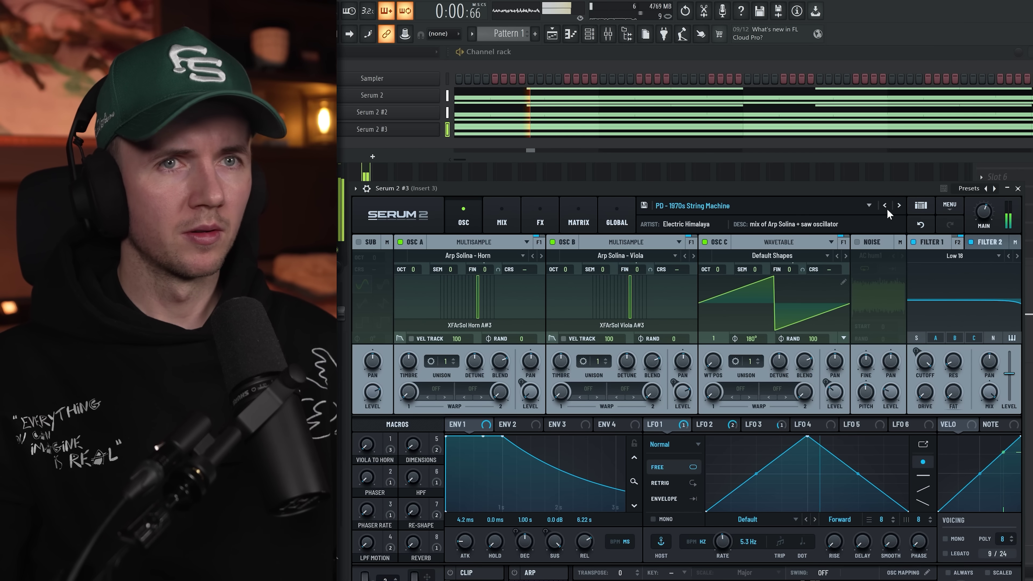
Step: Audition the Serum 2 #3 pad presets up to PD - Analog Butter and move the HalfTime window aside
{"action": "left_click", "coordinate": [899, 204]}
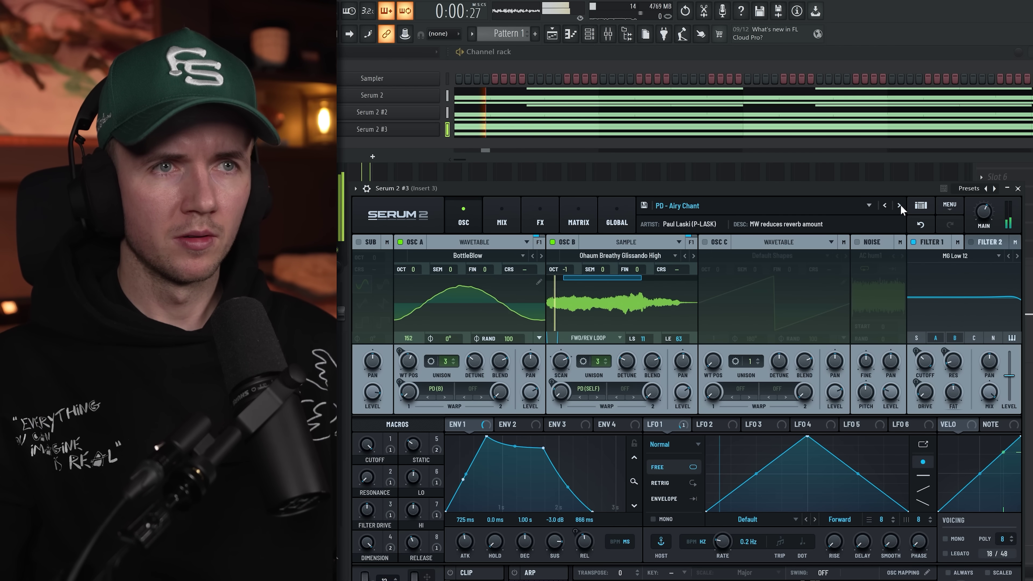
{"action": "left_click", "coordinate": [899, 205]}
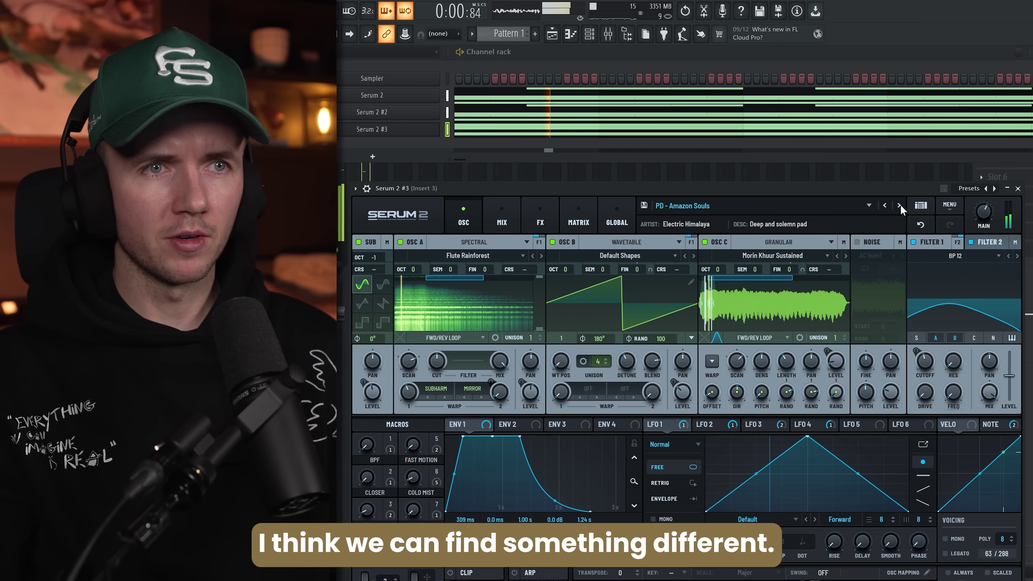
{"action": "left_click", "coordinate": [900, 205]}
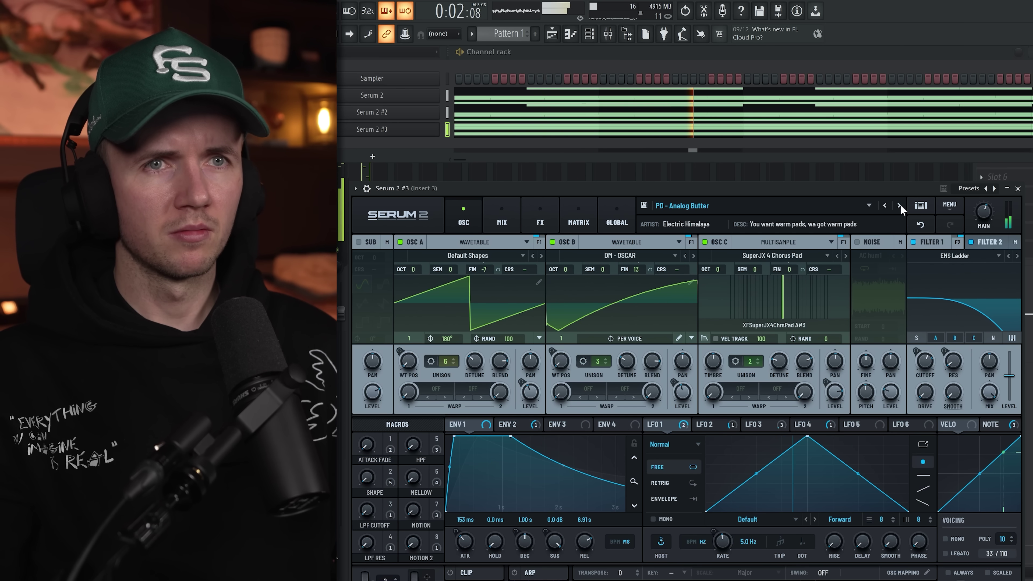
{"action": "scroll", "coordinate": [984, 212], "scroll_direction": "down", "scroll_amount": 2}
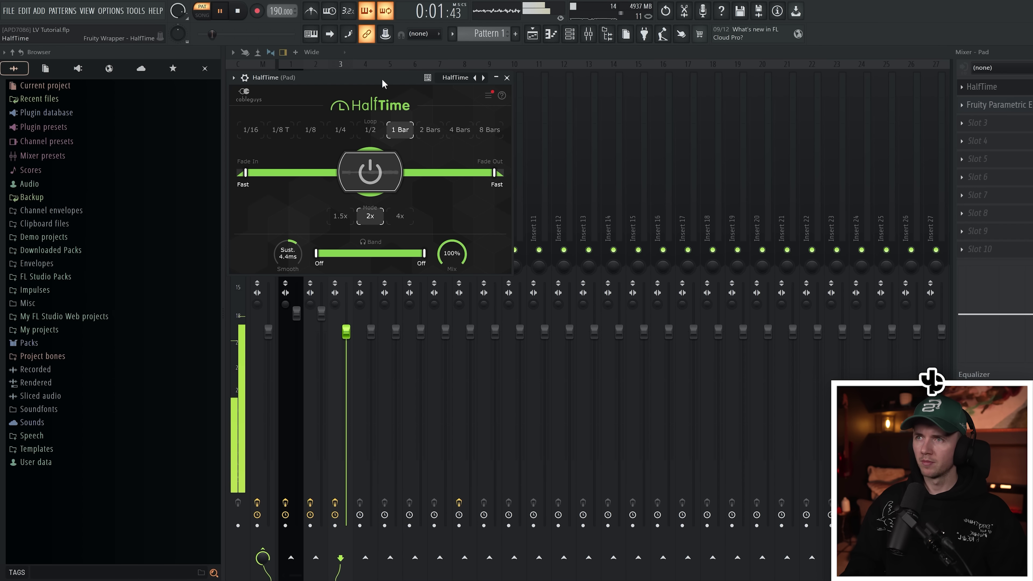
{"action": "left_click_drag", "start_coordinate": [382, 84], "coordinate": [614, 85]}
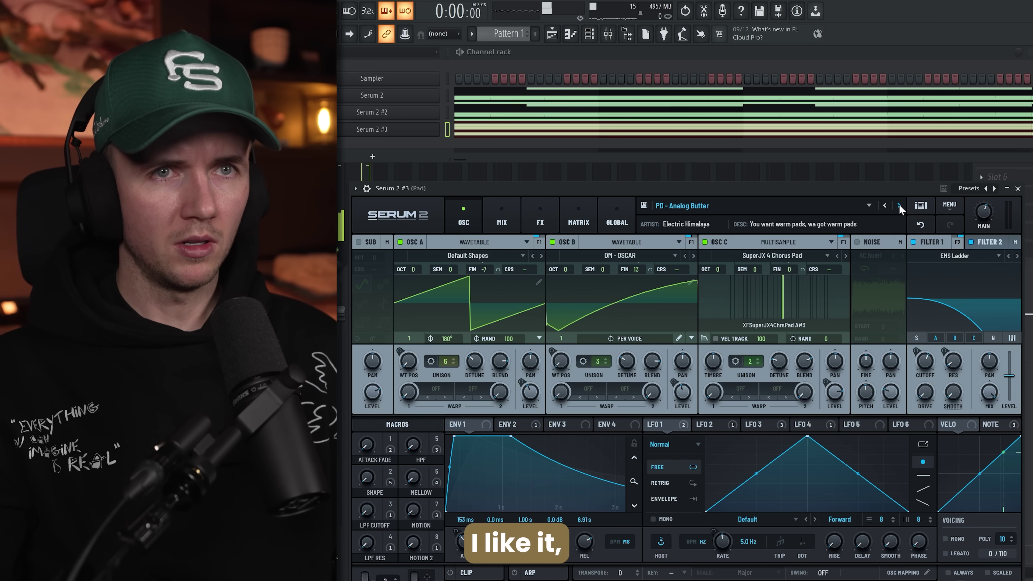
Step: Audition PD - Analog Silk Sweep and PD - Analog Soft Cotton during playback, and load the following pad preset
{"action": "left_click", "coordinate": [900, 205]}
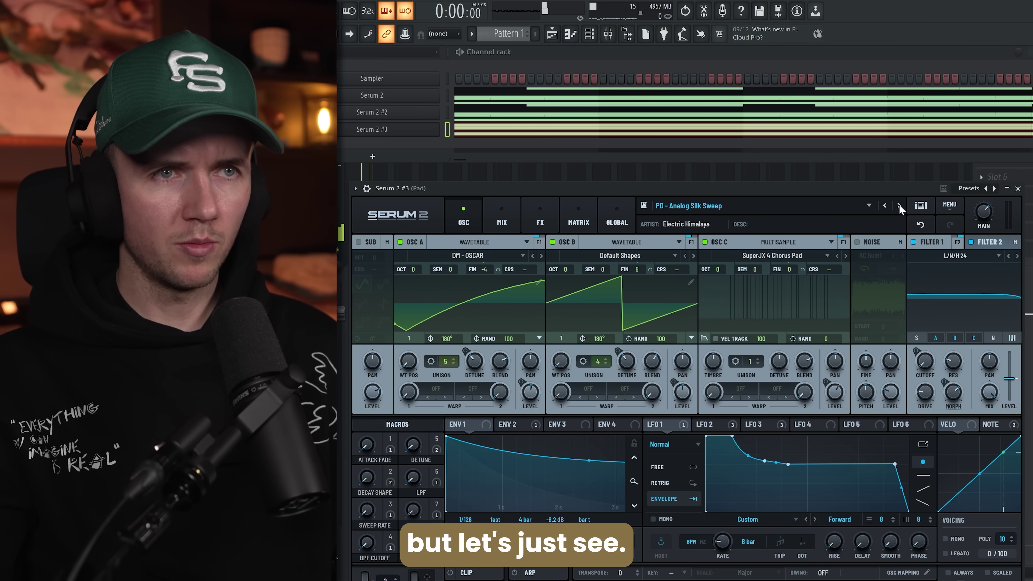
{"action": "left_click", "coordinate": [899, 206]}
{"action": "key", "text": "space"}
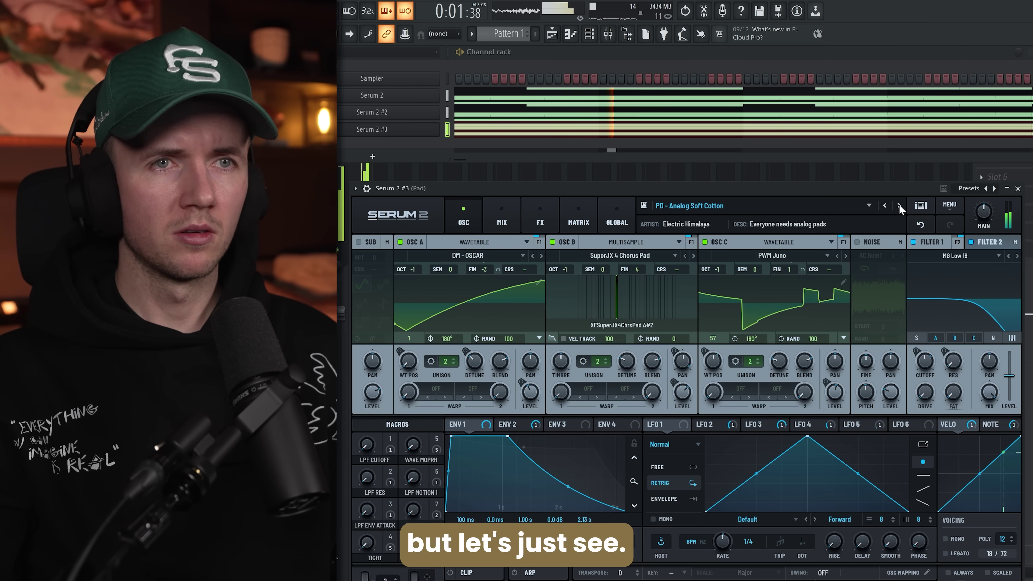
{"action": "left_click", "coordinate": [899, 205]}
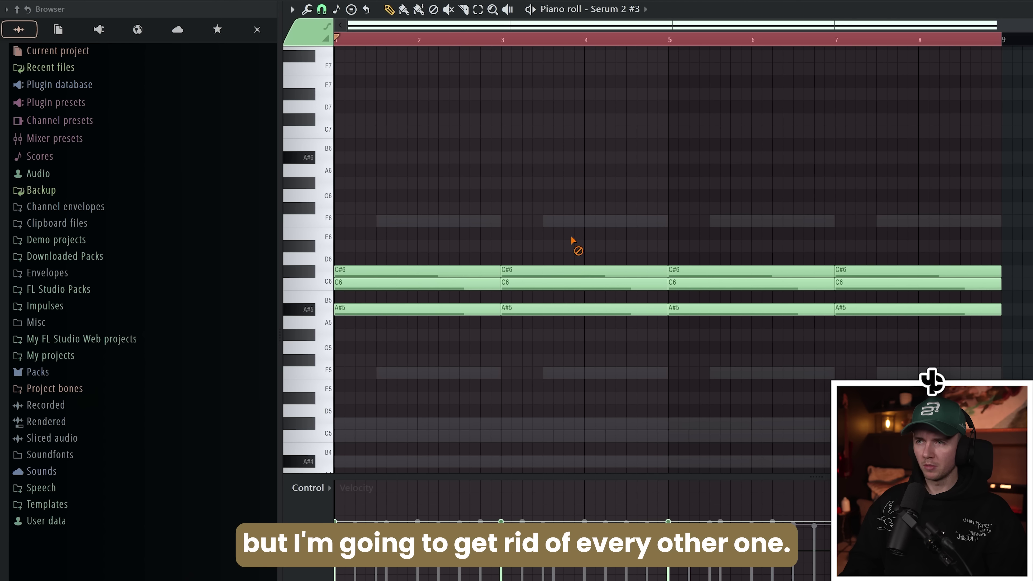
Step: Delete every other pad chord, removing the C#6, C6 and A#5 notes at bars 3 and 7
{"action": "right_click", "coordinate": [574, 272]}
{"action": "right_click", "coordinate": [574, 284]}
{"action": "right_click", "coordinate": [574, 310]}
{"action": "key", "text": "space"}
{"action": "right_click", "coordinate": [915, 271]}
{"action": "right_click", "coordinate": [915, 284]}
{"action": "right_click", "coordinate": [916, 309]}
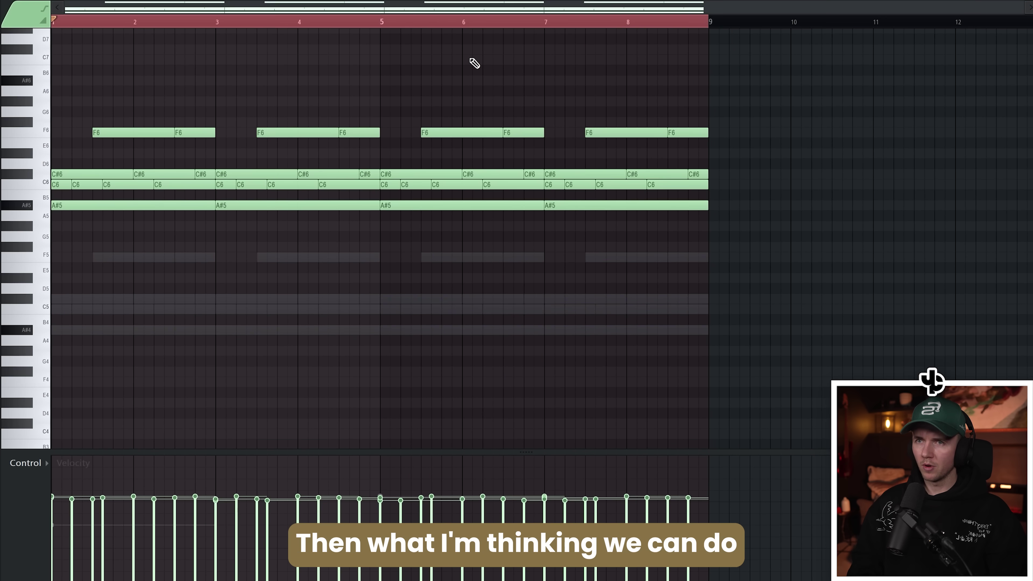
Step: Duplicate the eight-bar melody to bar 9 and raise the copied notes by one octave
{"action": "key", "text": "ctrl+b"}
{"action": "scroll", "coordinate": [475, 63], "scroll_direction": "down", "scroll_amount": 3}
{"action": "key", "text": "ctrl+Up"}
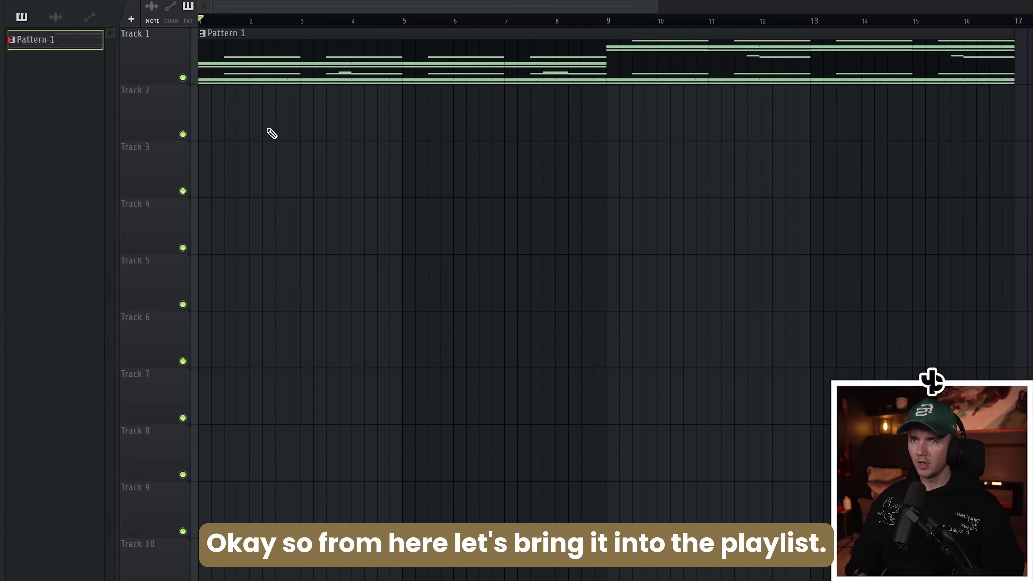
Step: Delete the Serum 2 #3 clip from the playlist's first 16-bar section
{"action": "scroll", "coordinate": [274, 131], "scroll_direction": "down", "scroll_amount": 3, "text": "ctrl"}
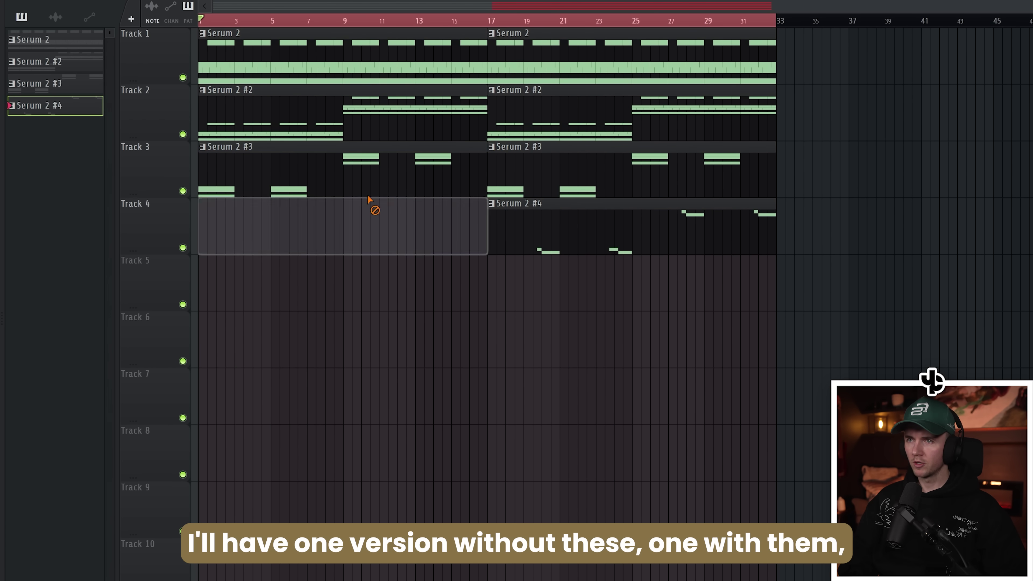
{"action": "right_click", "coordinate": [377, 188]}
Step: Duplicate the section starting at bar 17 to bar 33, and delete the Serum 2 #4 clip at bar 17
{"action": "key", "text": "ctrl+b"}
{"action": "scroll", "coordinate": [503, 261], "scroll_direction": "down", "scroll_amount": 2, "text": "ctrl"}
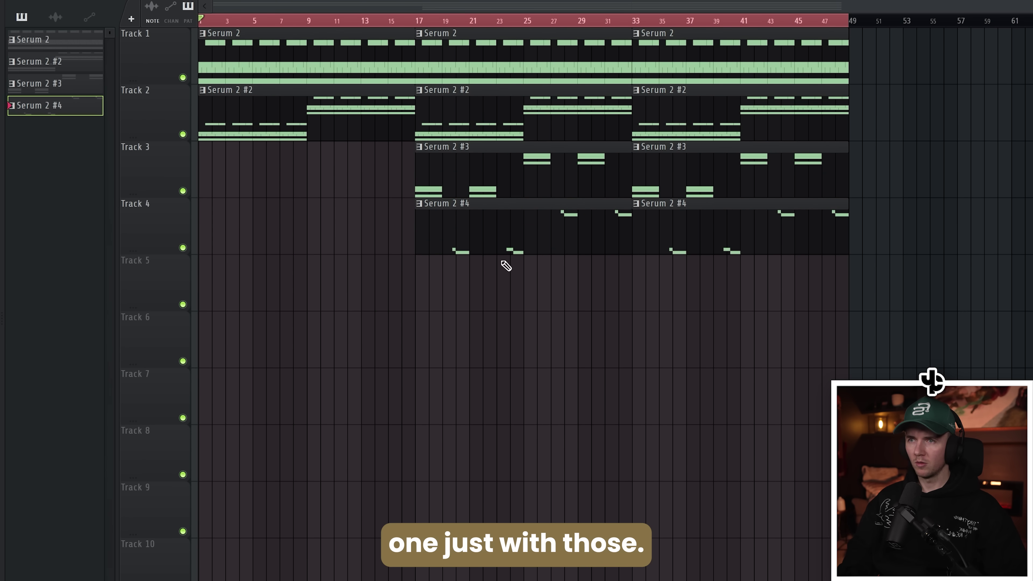
{"action": "right_click", "coordinate": [480, 228]}
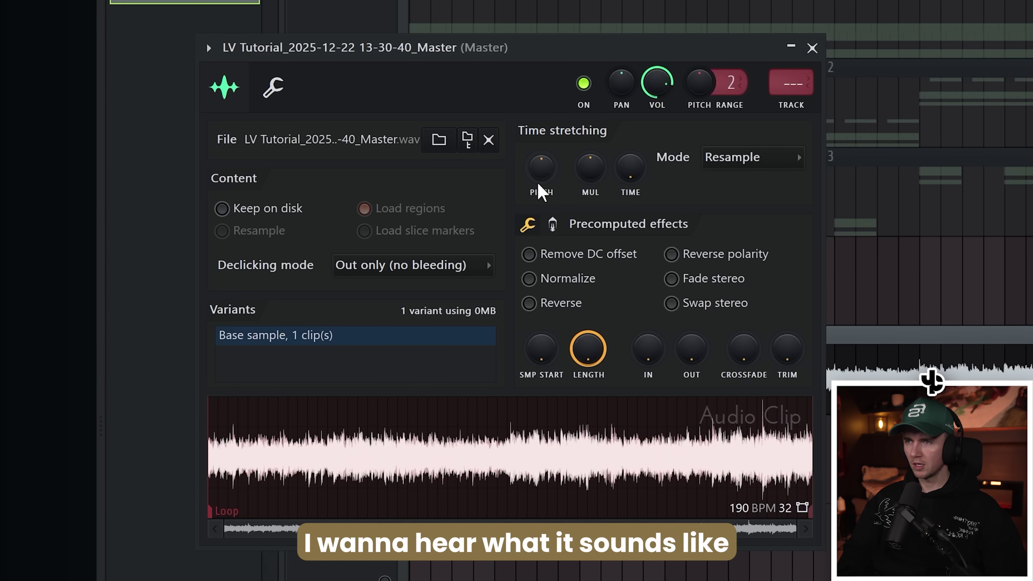
Step: Raise the time-stretching pitch of the rendered LV Tutorial master audio clip
{"action": "left_click_drag", "start_coordinate": [540, 188], "coordinate": [540, 181]}
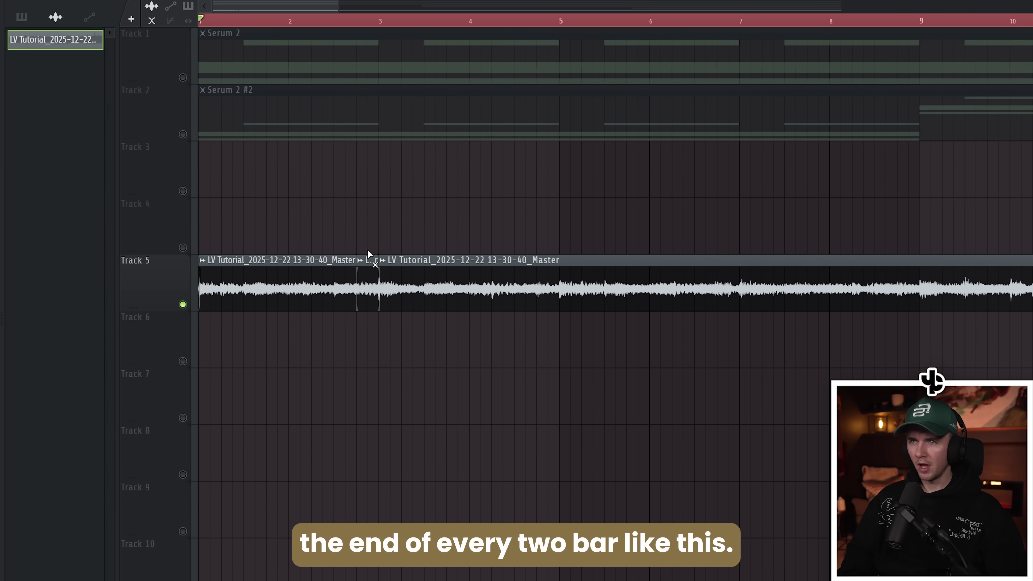
Step: Slice out and mute the last beat of every two bars along the rendered master audio clip on Track 5
{"action": "key", "text": "space"}
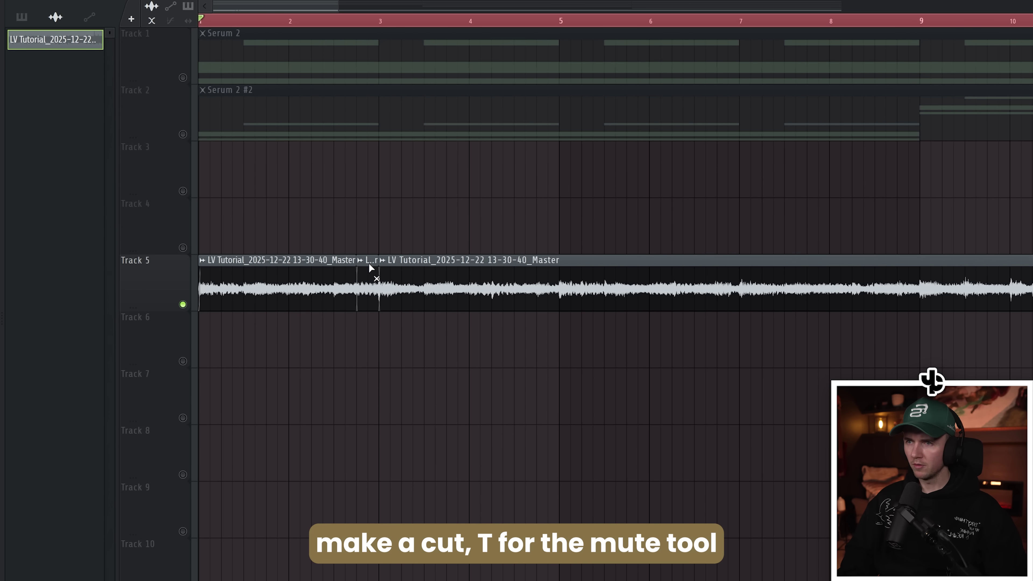
{"action": "key", "text": "space"}
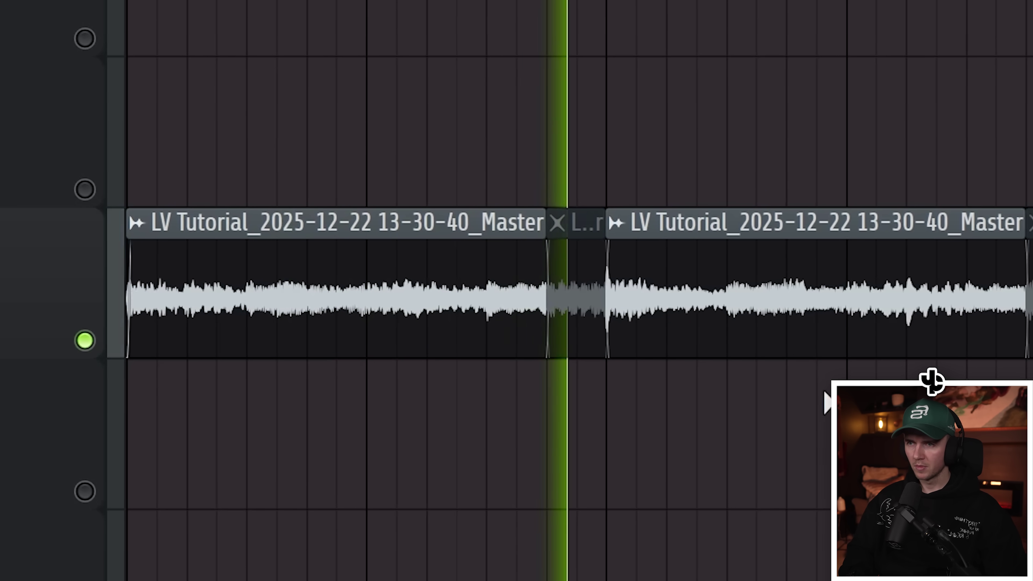
{"action": "scroll", "coordinate": [932, 382], "scroll_direction": "down", "scroll_amount": 1}
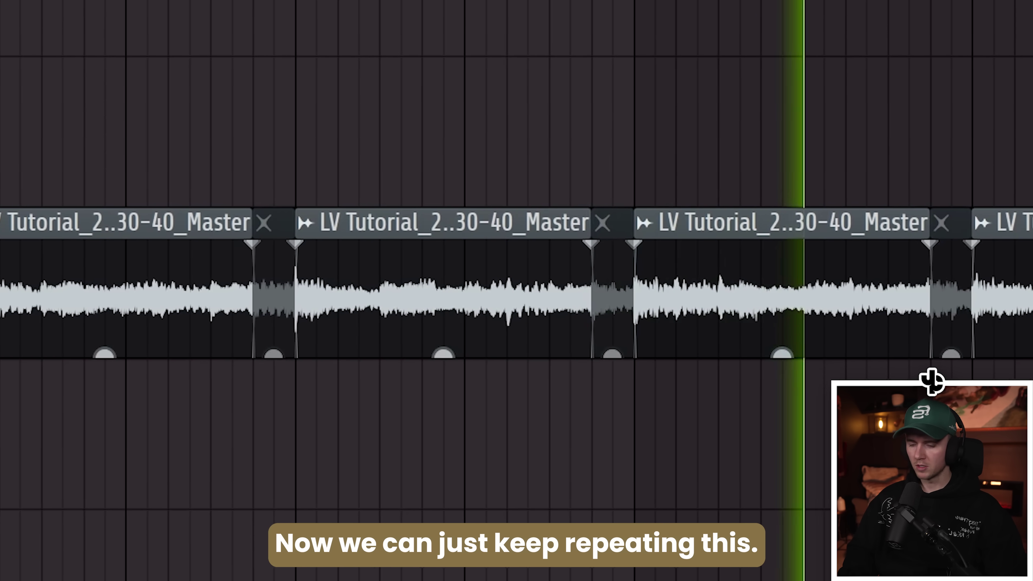
{"action": "scroll", "coordinate": [740, 427], "scroll_direction": "down", "scroll_amount": 1}
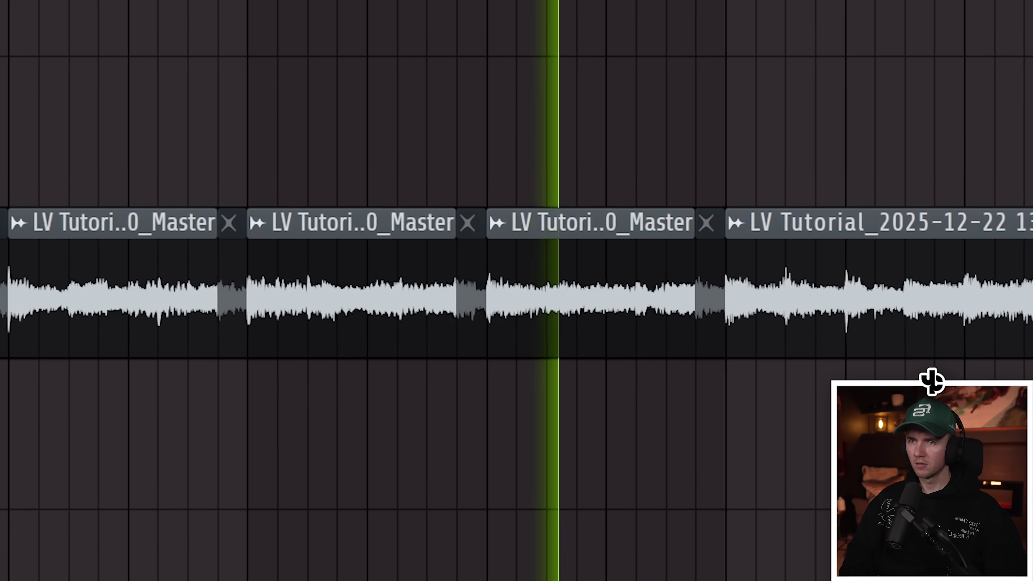
{"action": "scroll", "coordinate": [899, 323], "scroll_direction": "up", "scroll_amount": 1}
{"action": "key", "text": "c"}
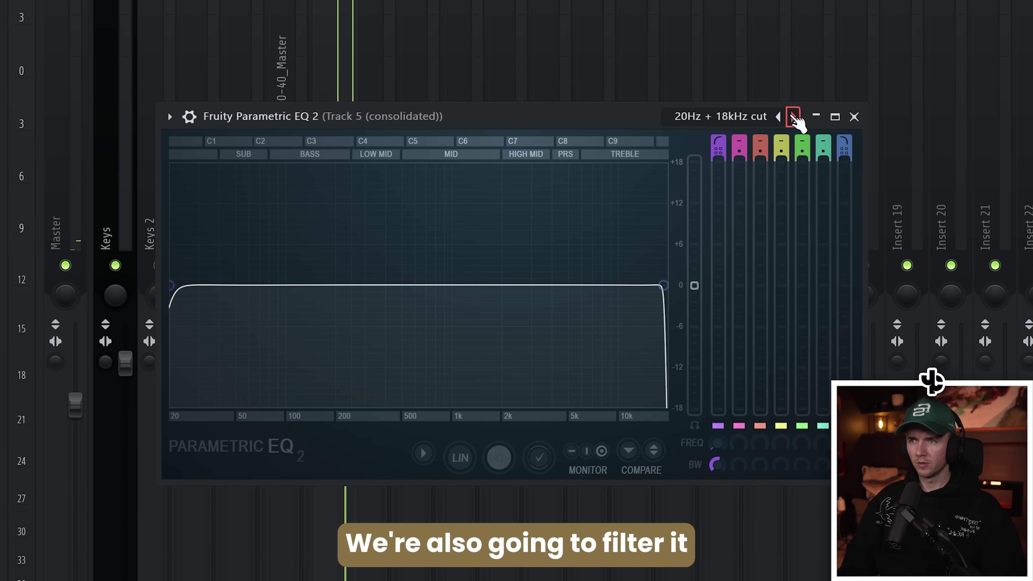
Step: Filter the consolidated Track 5 audio in Fruity Parametric EQ 2 with a low cut near 500 Hz and a high cut near 4 kHz
{"action": "left_click_drag", "start_coordinate": [171, 285], "coordinate": [407, 286]}
{"action": "left_click_drag", "start_coordinate": [663, 286], "coordinate": [564, 285]}
{"action": "left_click_drag", "start_coordinate": [402, 284], "coordinate": [418, 285]}
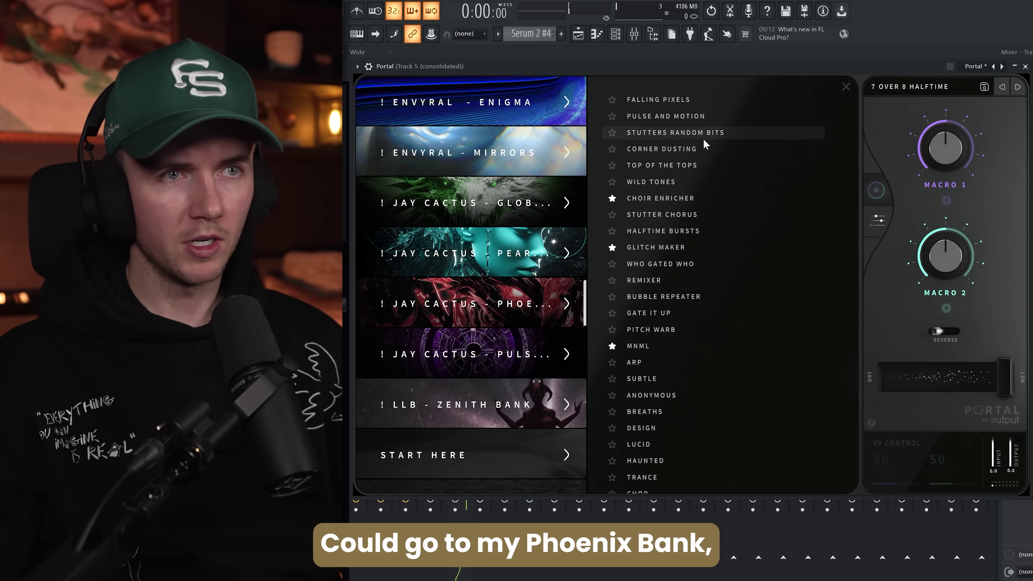
Step: Audition Portal presets from the Phoenix bank on the consolidated Track 5 audio and load Bubble Repeater
{"action": "left_click", "coordinate": [705, 138]}
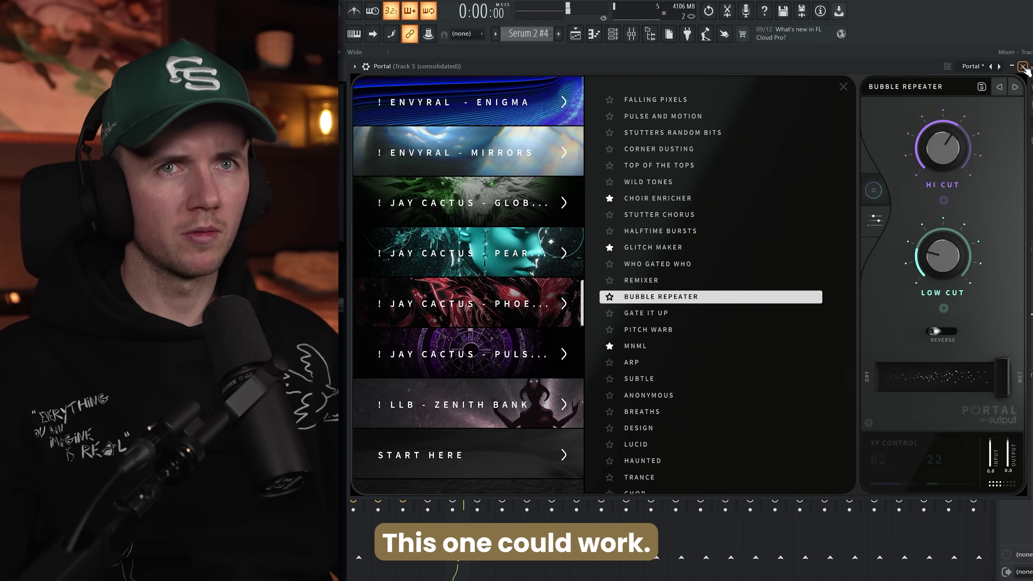
{"action": "left_click", "coordinate": [684, 396]}
{"action": "left_click", "coordinate": [692, 378]}
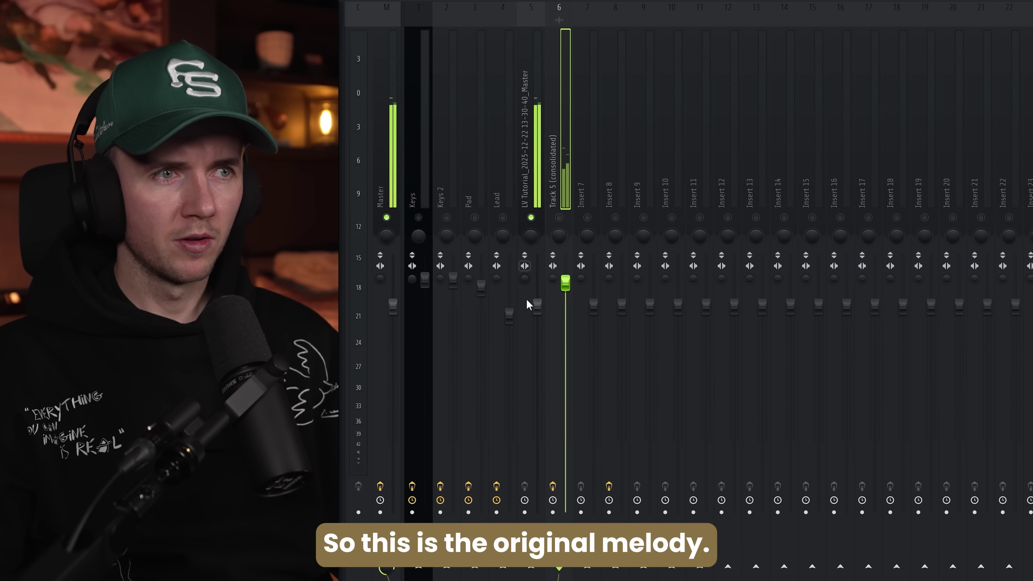
Step: Raise the mixer level of the rendered master track and solo the Track 5 (consolidated) insert
{"action": "left_click_drag", "start_coordinate": [536, 305], "coordinate": [540, 282]}
{"action": "right_click", "coordinate": [561, 217]}
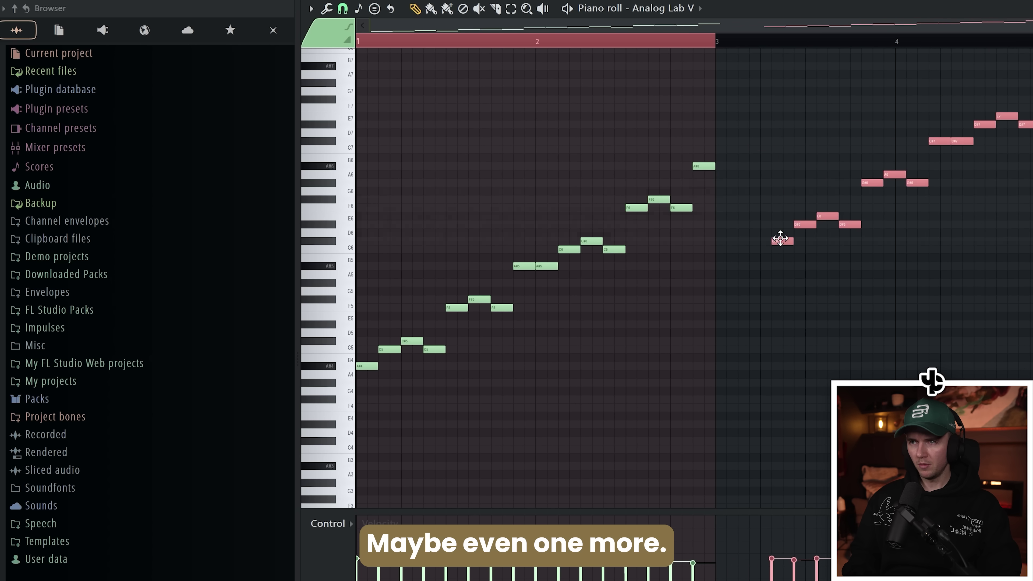
Step: Place a copy of the two-bar rising Analog Lab V arpeggio in bars 3 and 4, two octaves higher, and play it back
{"action": "key", "text": "ctrl+a"}
{"action": "key", "text": "space"}
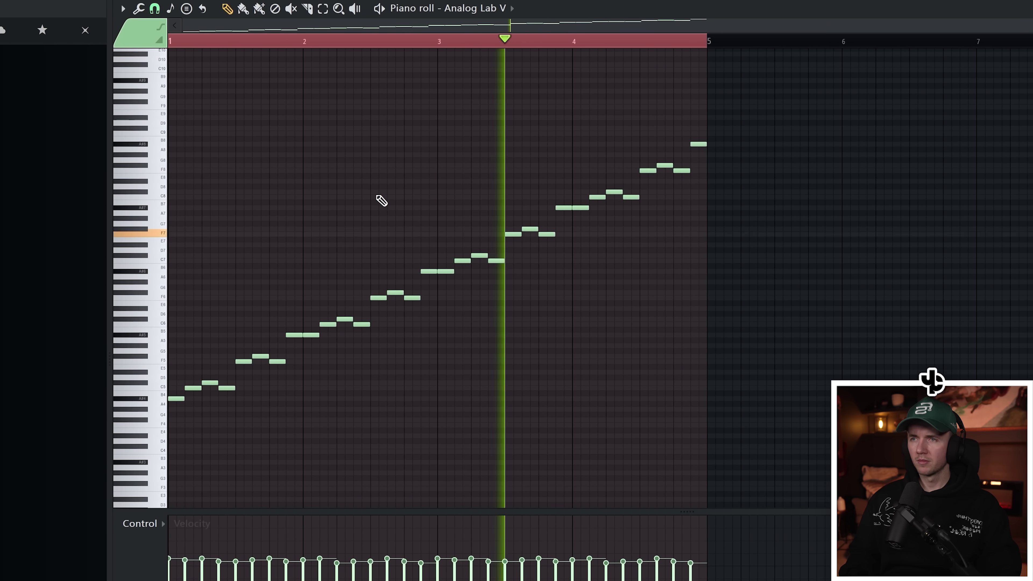
{"action": "key", "text": "ctrl+d"}
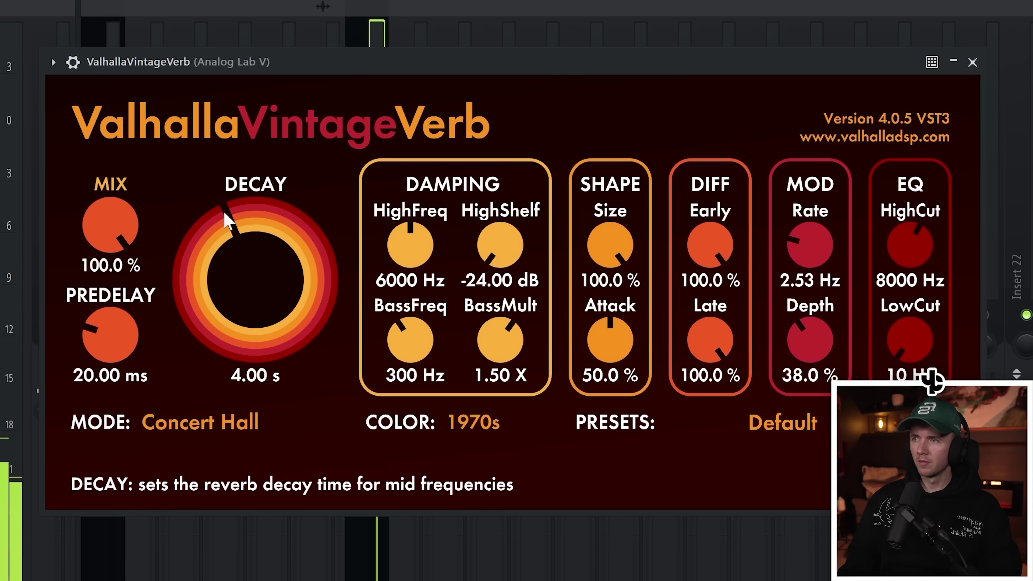
Step: Adjust the mix, decay and low cut of ValhallaVintageVerb on the Analog Lab V mixer track
{"action": "left_click_drag", "start_coordinate": [108, 225], "coordinate": [146, 420]}
{"action": "left_click_drag", "start_coordinate": [197, 330], "coordinate": [219, 330]}
{"action": "left_click_drag", "start_coordinate": [939, 341], "coordinate": [900, 246]}
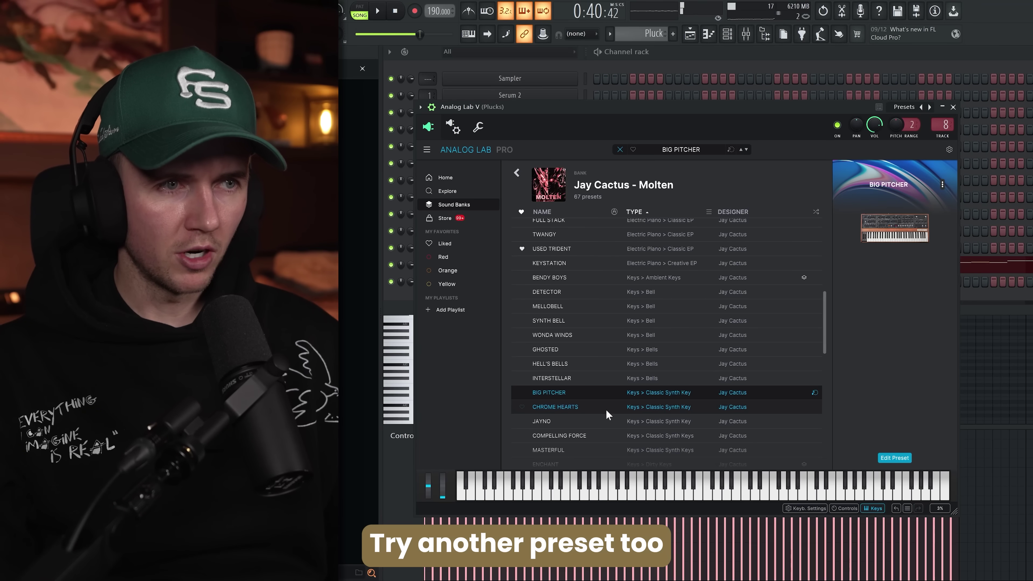
Step: Audition the Chrome Hearts and Jayno presets from the Molten bank for the plucks and load Chrome Hearts
{"action": "left_click", "coordinate": [607, 410]}
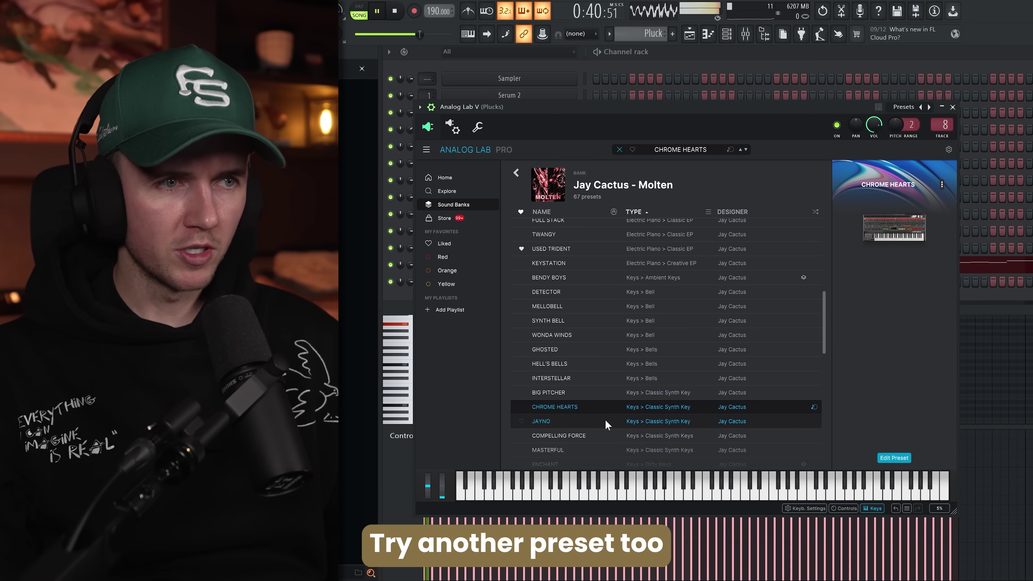
{"action": "left_click", "coordinate": [604, 422]}
{"action": "key", "text": "space"}
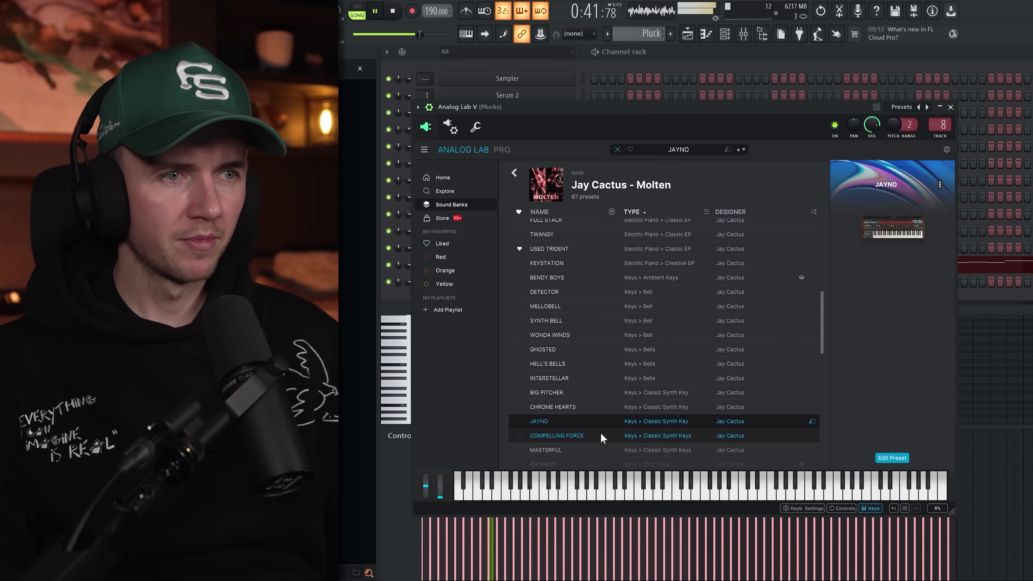
{"action": "left_click", "coordinate": [602, 407]}
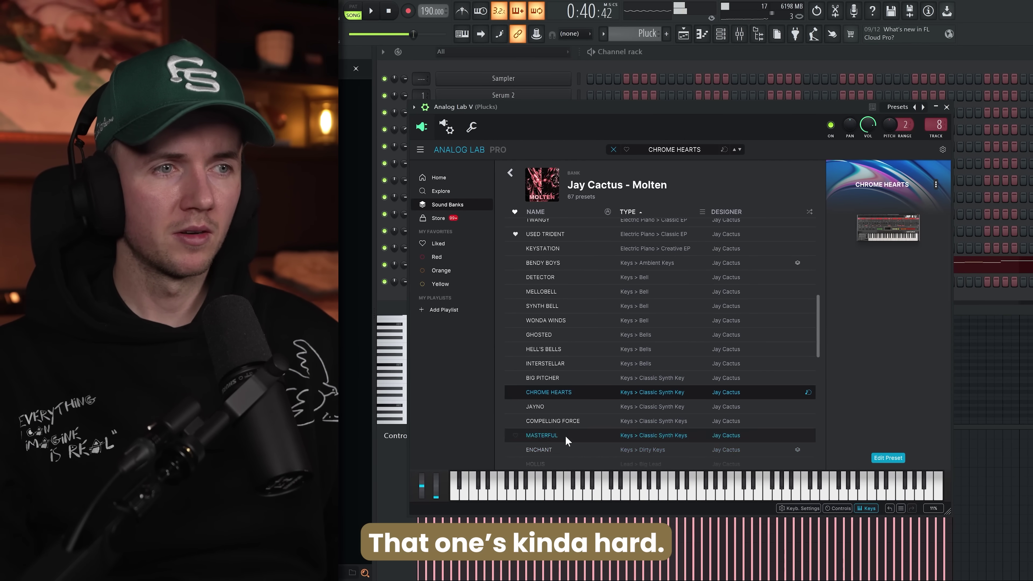
{"action": "scroll", "coordinate": [670, 271], "scroll_direction": "down", "scroll_amount": 3}
{"action": "mouse_move", "coordinate": [853, 211]}
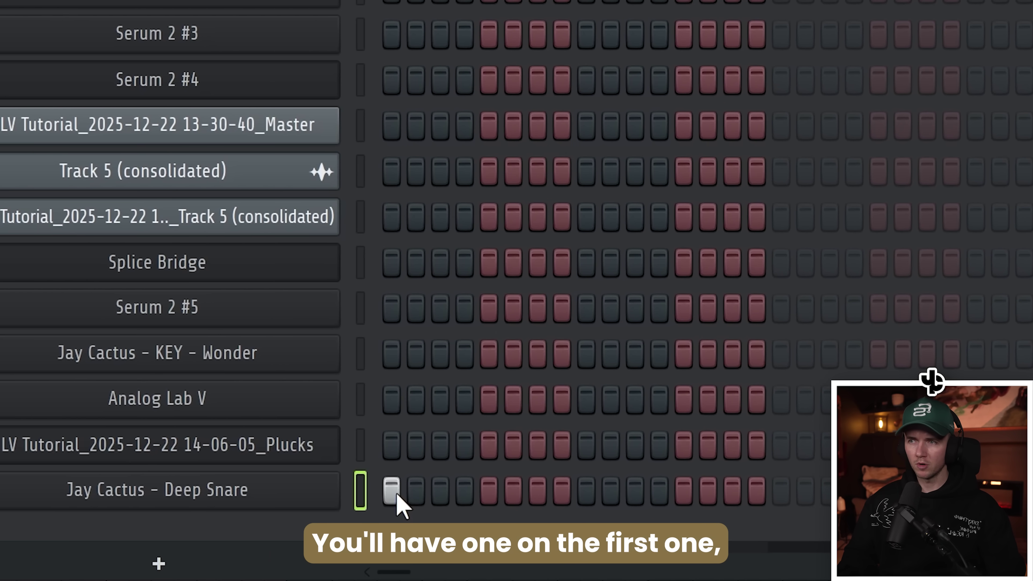
Step: Program the Deep Snare pattern with hits on steps 7, 13, 21 and 27
{"action": "left_click", "coordinate": [535, 490]}
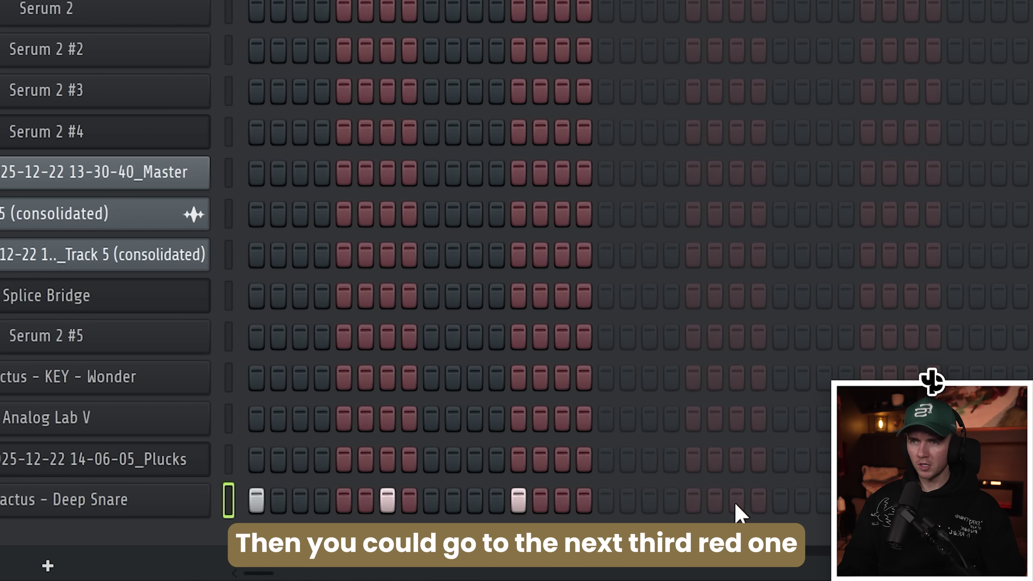
{"action": "left_click", "coordinate": [736, 502]}
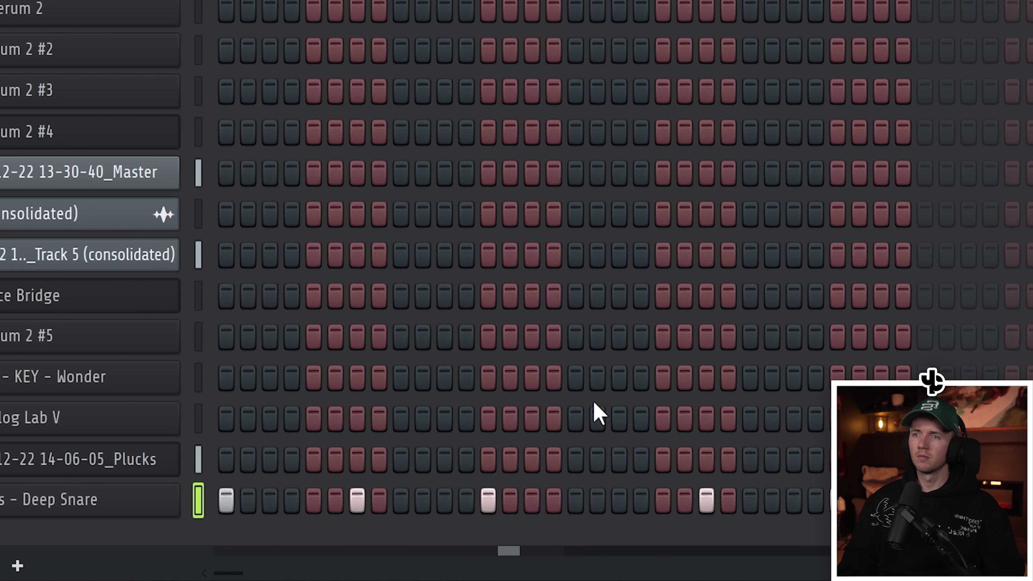
{"action": "key", "text": "ctrl+z"}
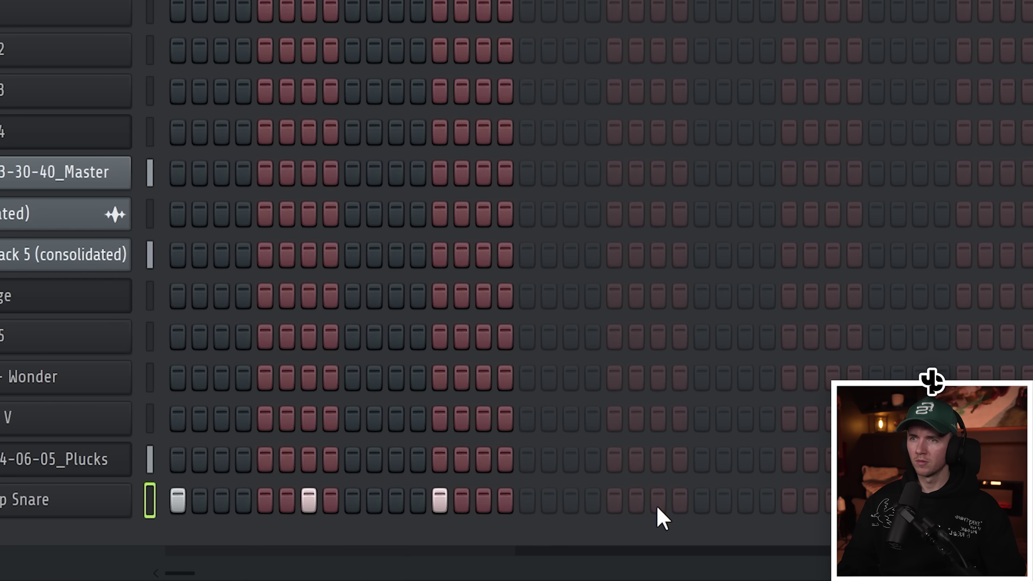
{"action": "left_click", "coordinate": [603, 501]}
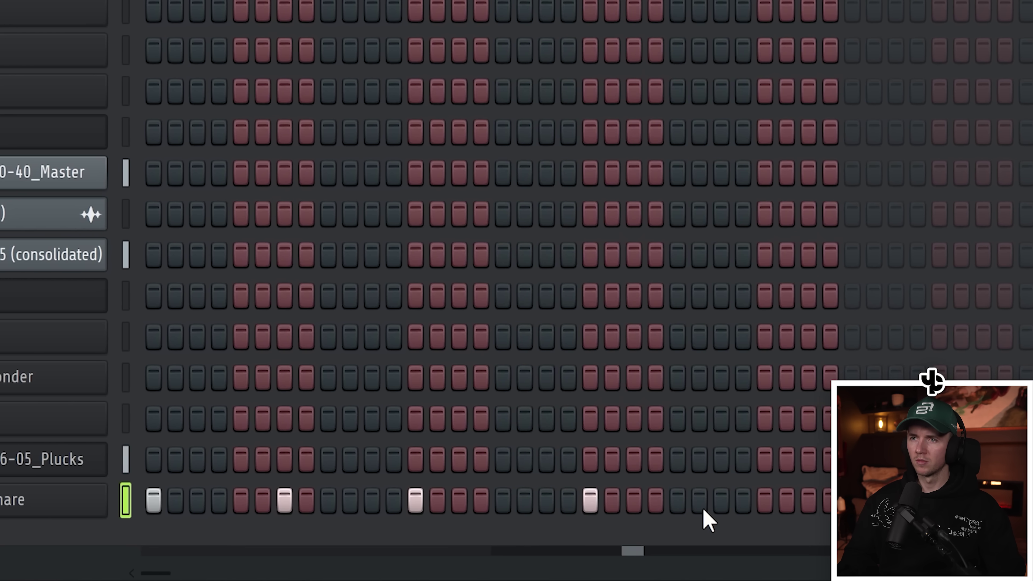
{"action": "left_click", "coordinate": [733, 501]}
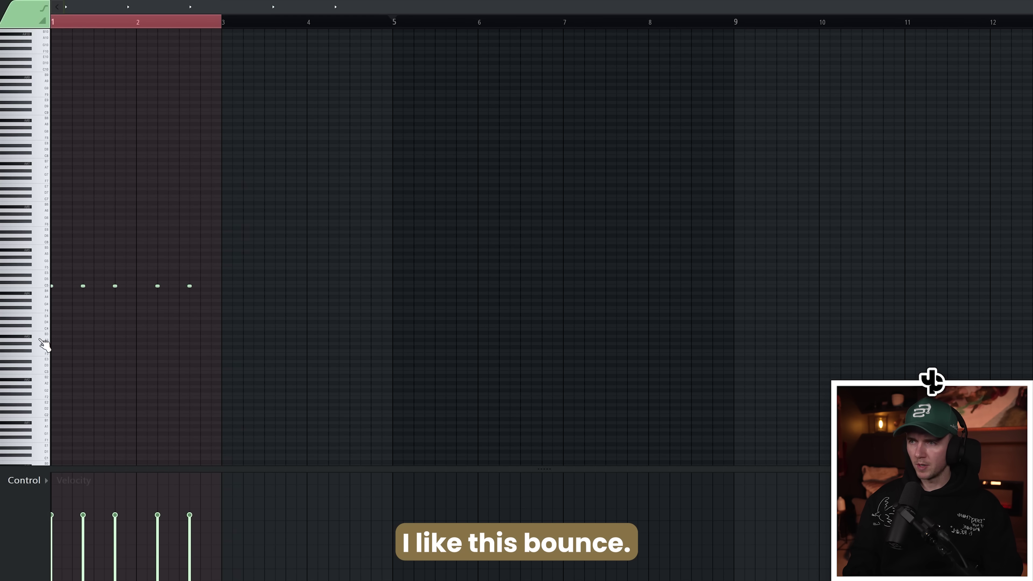
Step: Add filler C5 Deep Snare hits on steps 19 and 25 and duplicate the two-bar pattern
{"action": "scroll", "coordinate": [44, 344], "scroll_direction": "up", "scroll_amount": 3}
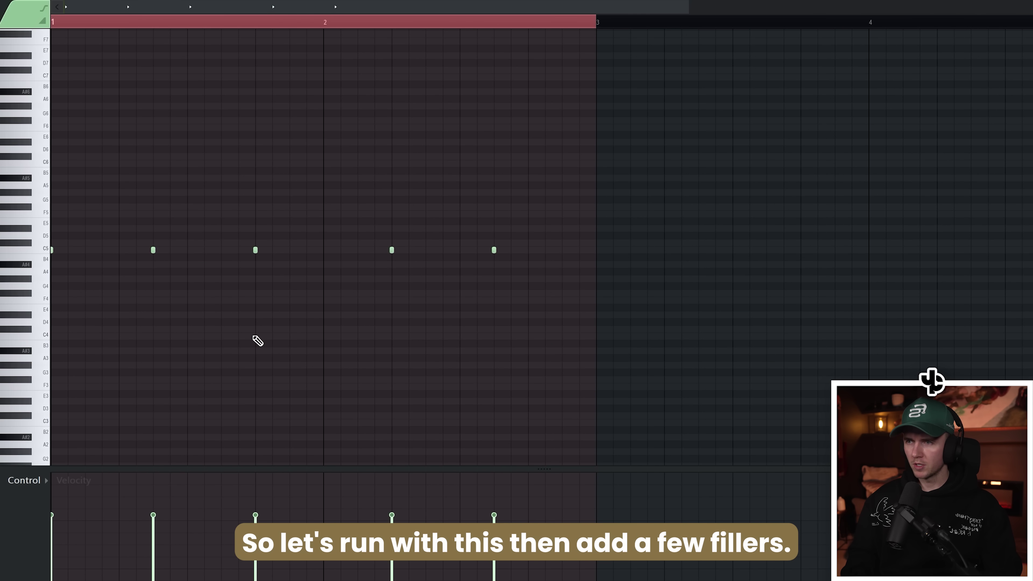
{"action": "key", "text": "space"}
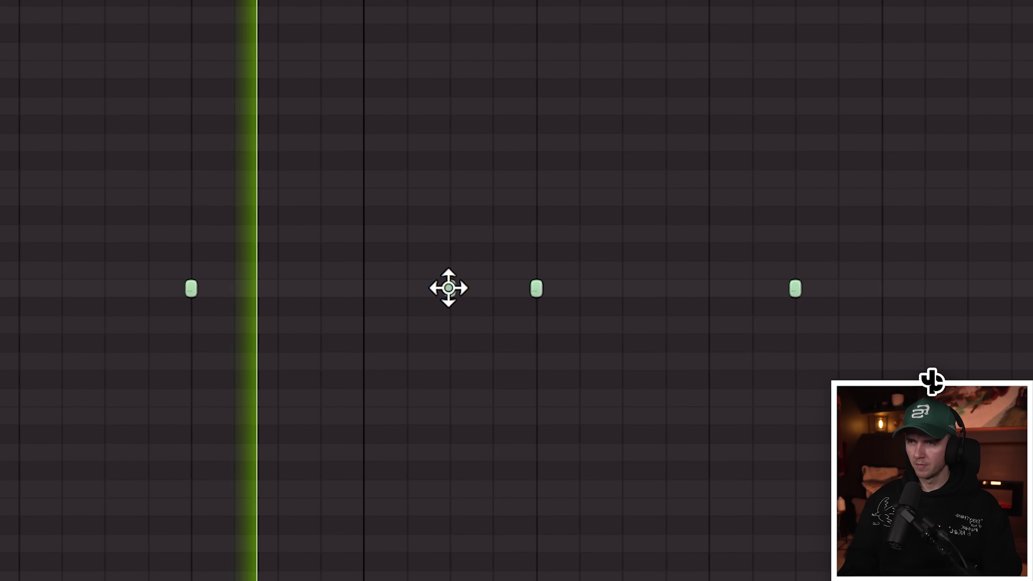
{"action": "key", "text": "space"}
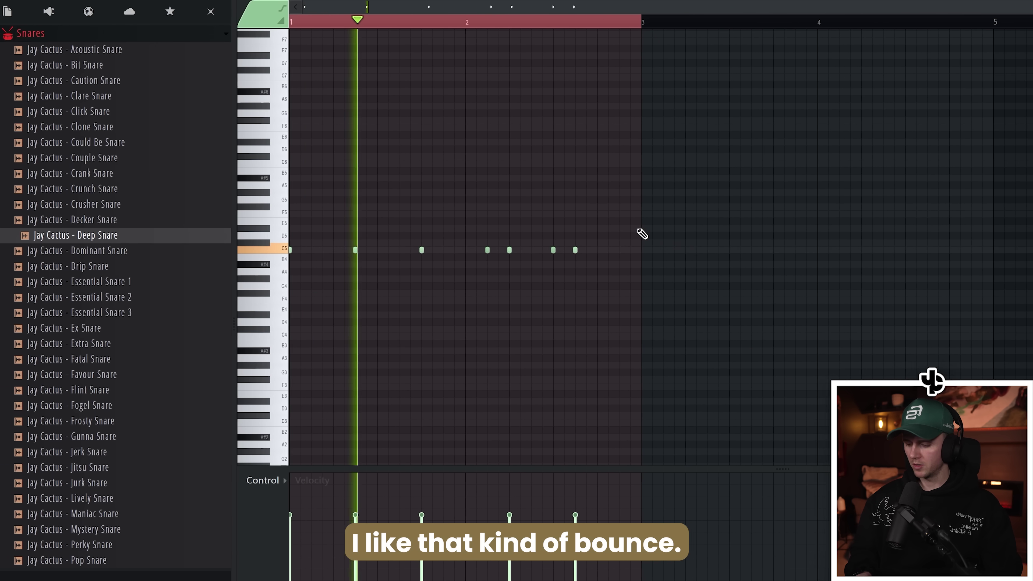
{"action": "key", "text": "ctrl+b"}
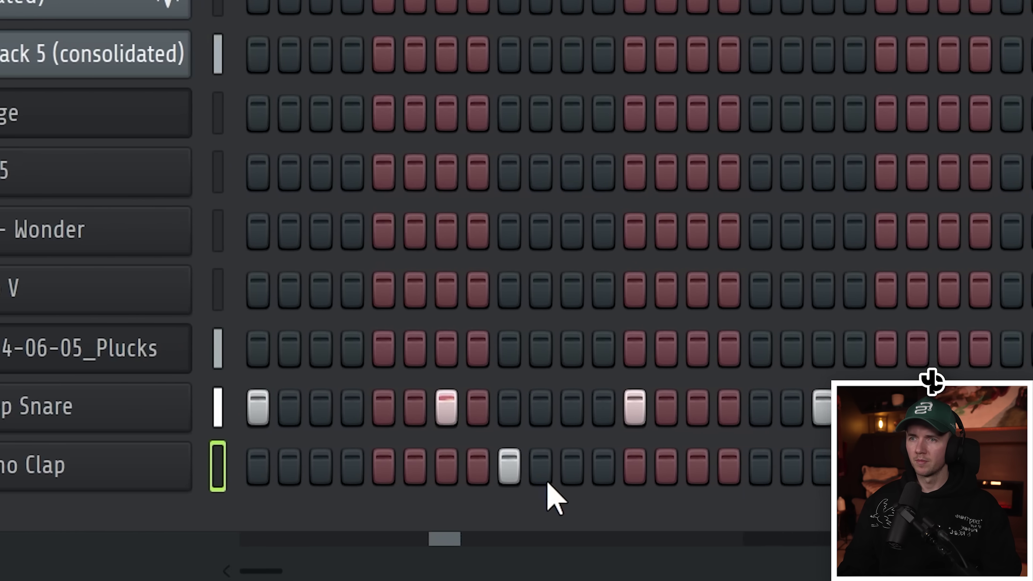
{"action": "scroll", "coordinate": [814, 490], "scroll_direction": "right", "scroll_amount": 10}
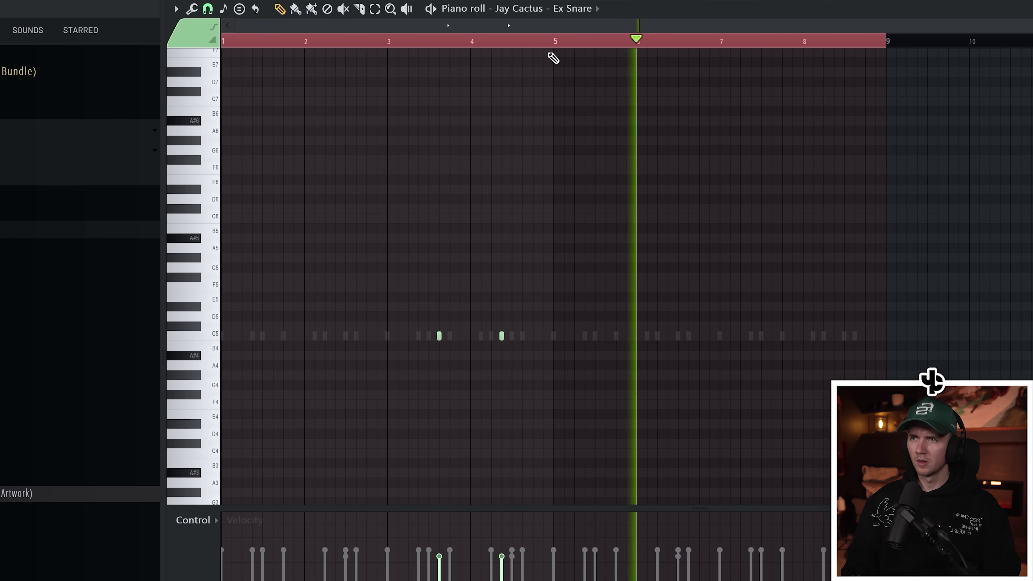
Step: Duplicate the first four bars of the Ex Snare pattern into bars 5 to 8
{"action": "left_click", "coordinate": [554, 40], "text": "ctrl"}
{"action": "key", "text": "ctrl+b"}
{"action": "right_click", "coordinate": [842, 157]}
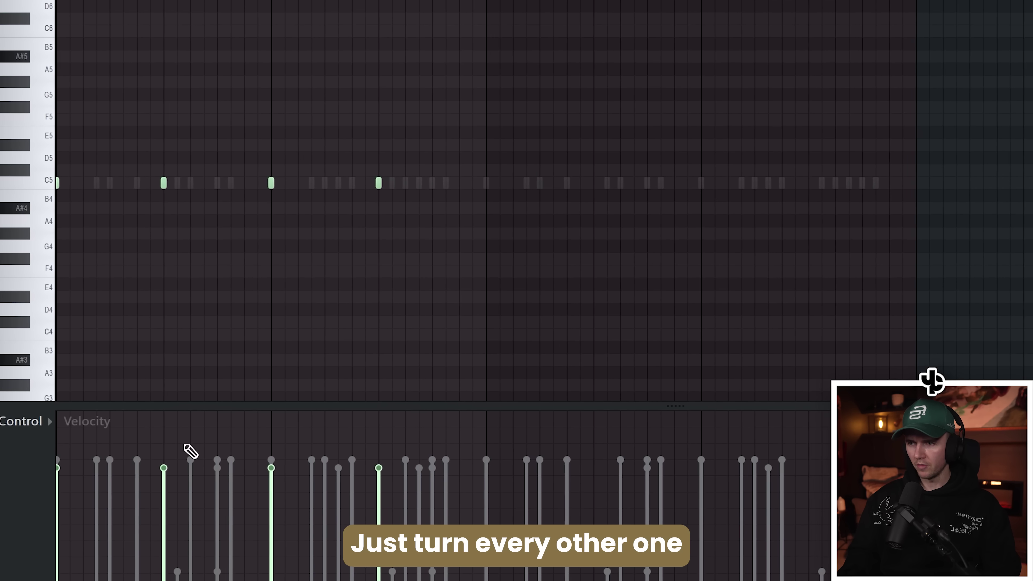
Step: Lower the velocity of every other C5 downbeat hit and duplicate the four-bar pattern across bars 5 to 8
{"action": "left_click_drag", "start_coordinate": [151, 468], "coordinate": [260, 505]}
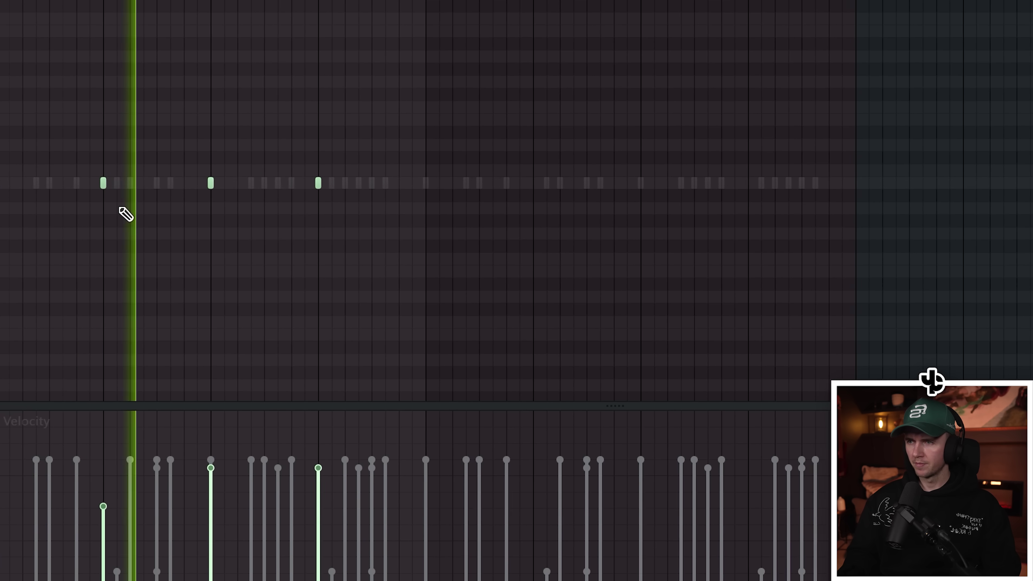
{"action": "scroll", "coordinate": [303, 185], "scroll_direction": "down", "scroll_amount": 5}
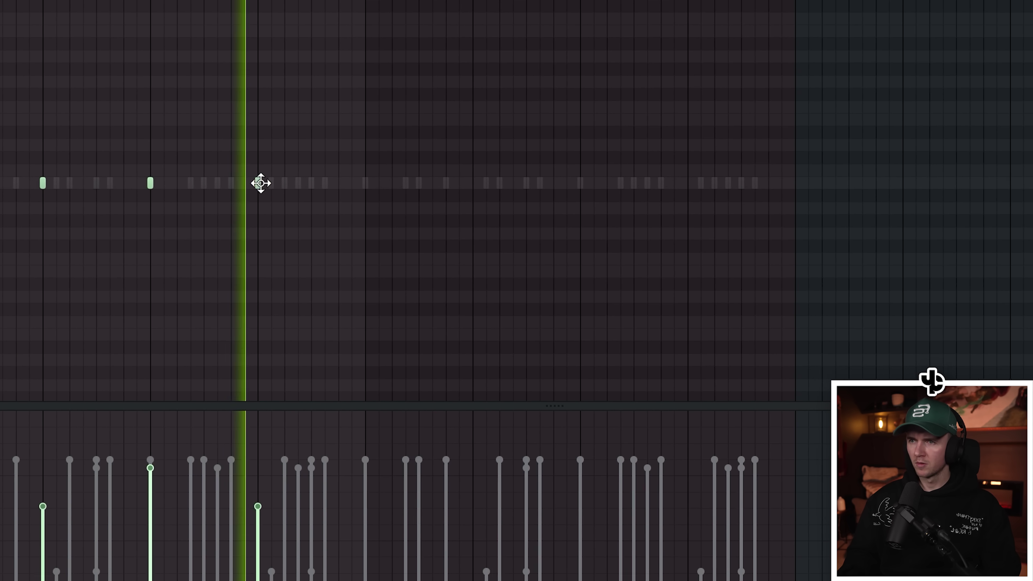
{"action": "key", "text": "ctrl+a"}
{"action": "key", "text": "ctrl+b"}
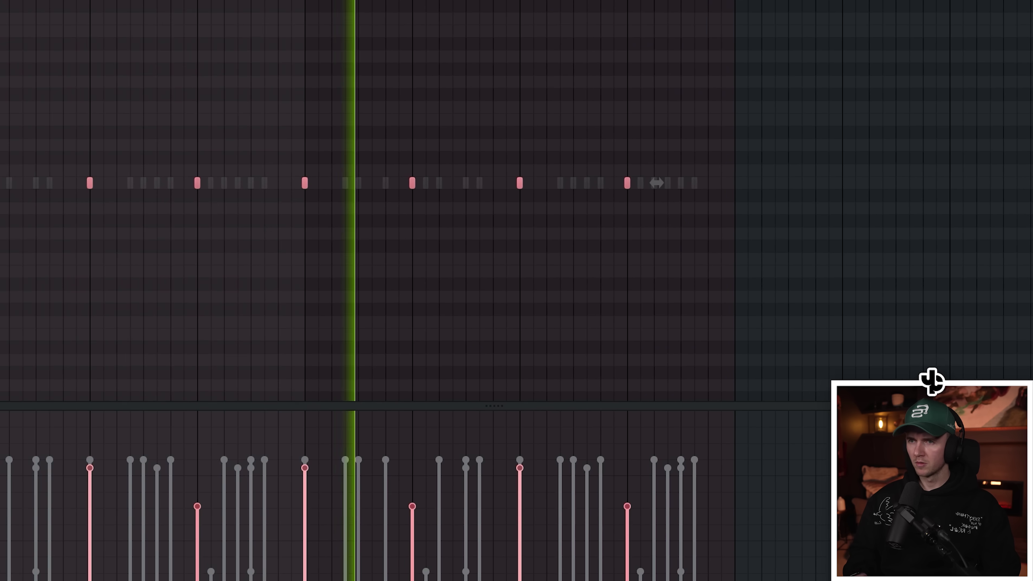
{"action": "key", "text": "ctrl+d"}
{"action": "key", "text": "ctrl+a"}
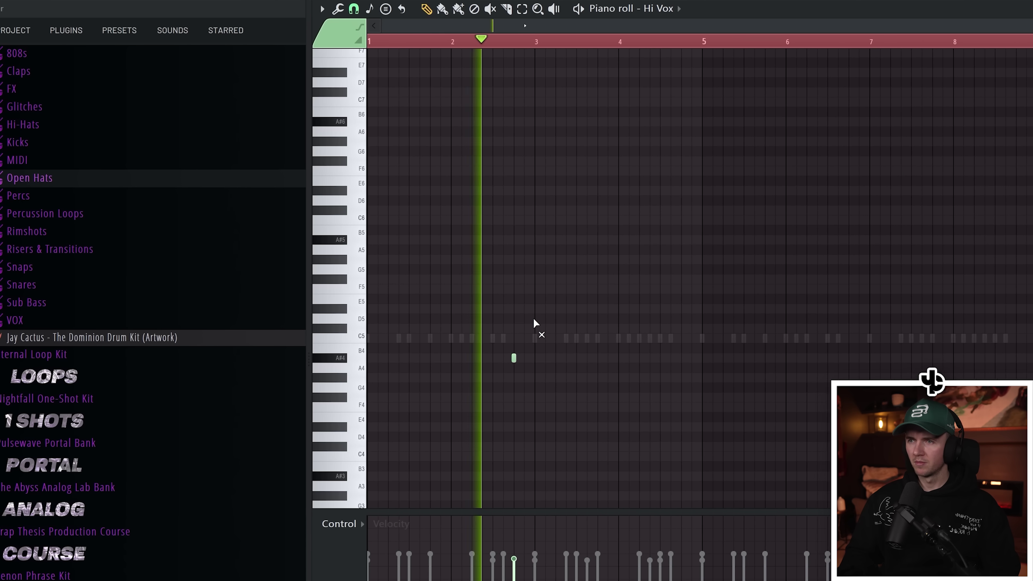
Step: Add A#4 Hi Vox hits on the last beat of bars 4, 6 and 8
{"action": "left_click", "coordinate": [606, 358]}
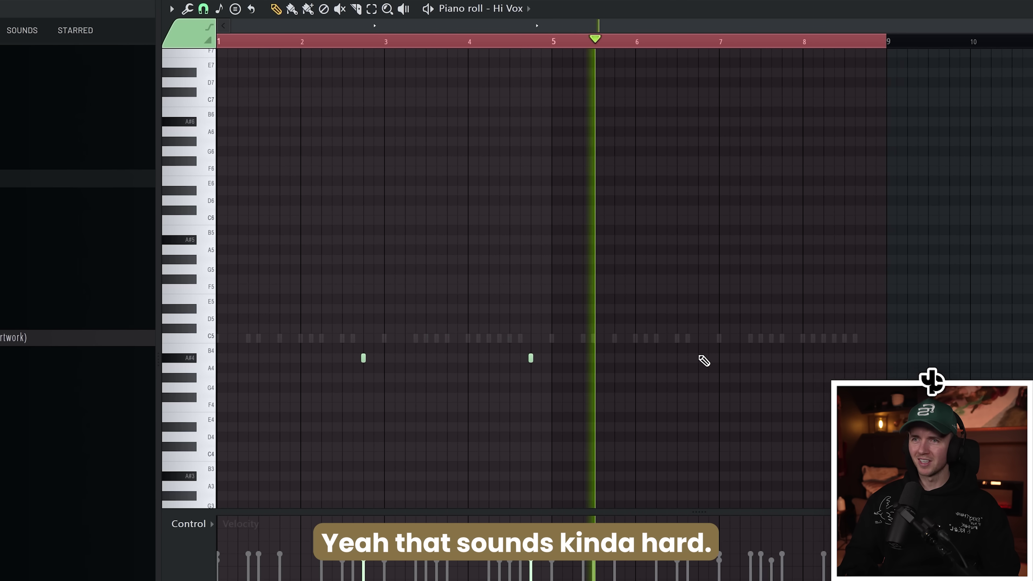
{"action": "left_click", "coordinate": [699, 358]}
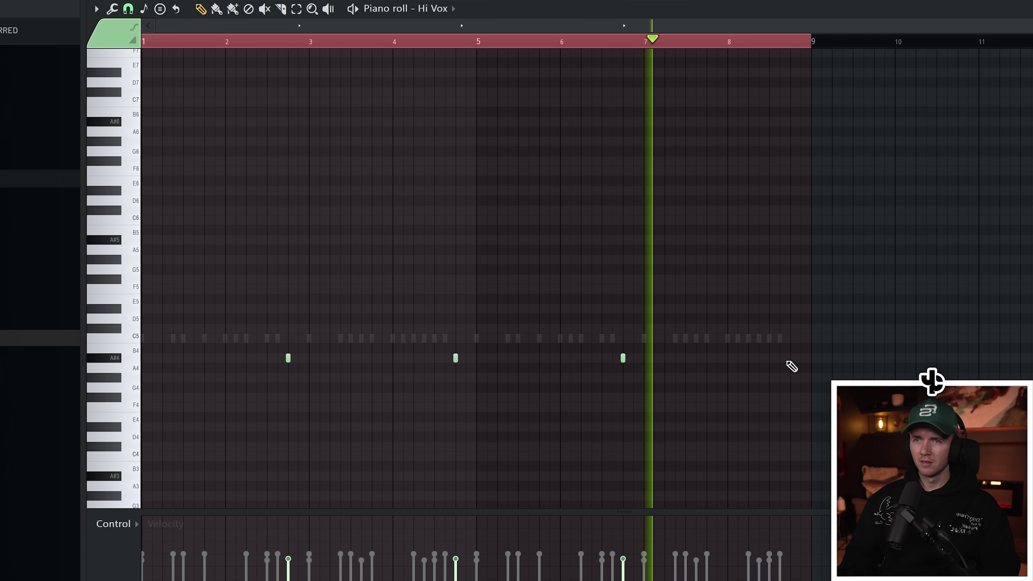
{"action": "left_click", "coordinate": [790, 358]}
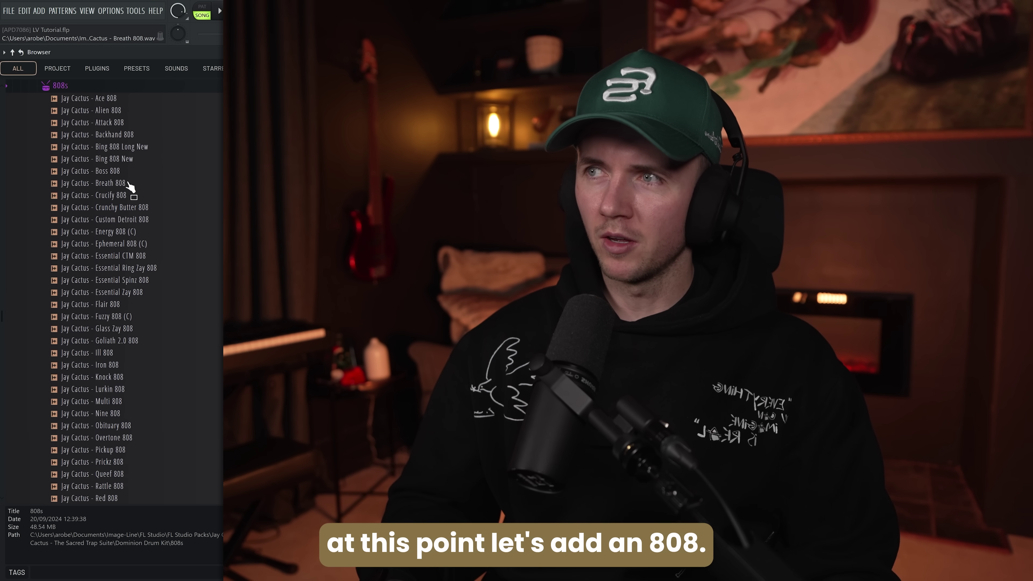
Step: Audition 808 samples in the Dominion Drum Kit's 808s folder and the 808 folder, including Crucify, Connection and Blackout
{"action": "left_click", "coordinate": [122, 195]}
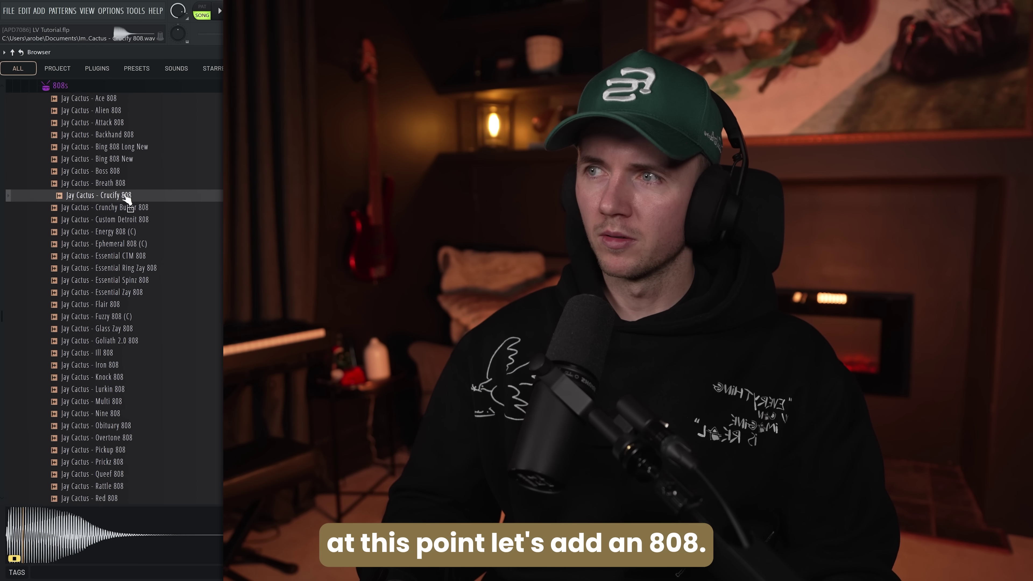
{"action": "left_click", "coordinate": [122, 208]}
{"action": "left_click", "coordinate": [122, 231]}
{"action": "left_click", "coordinate": [124, 245]}
{"action": "left_click", "coordinate": [138, 196]}
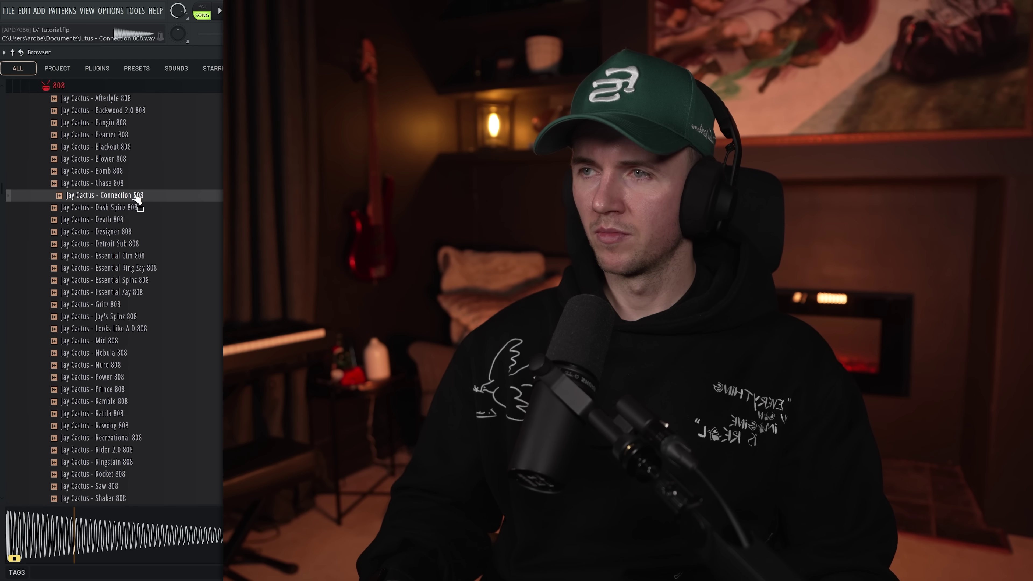
{"action": "left_click", "coordinate": [122, 171]}
{"action": "left_click", "coordinate": [127, 183]}
{"action": "left_click", "coordinate": [132, 147]}
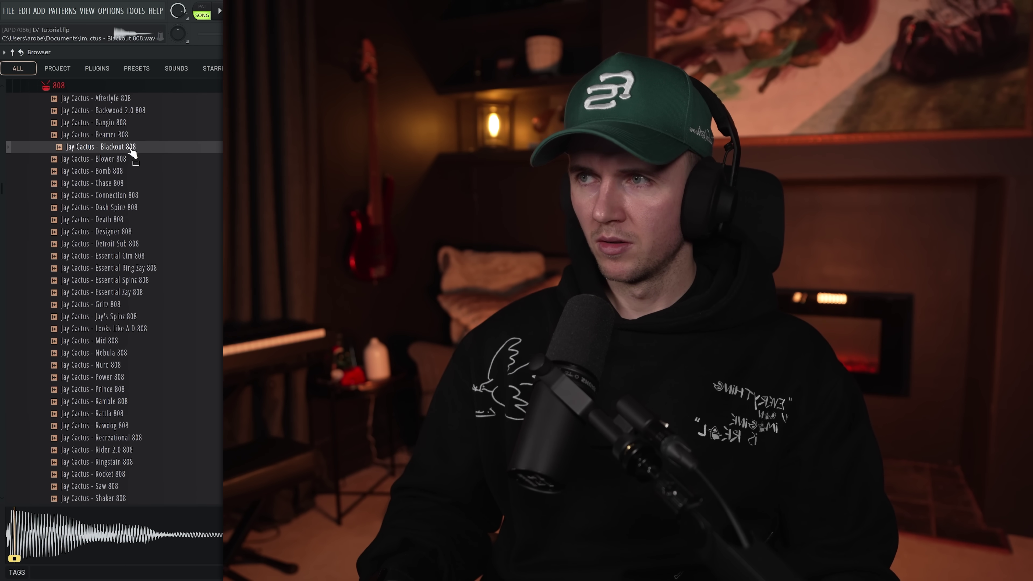
{"action": "left_click", "coordinate": [124, 136]}
{"action": "left_click", "coordinate": [129, 195]}
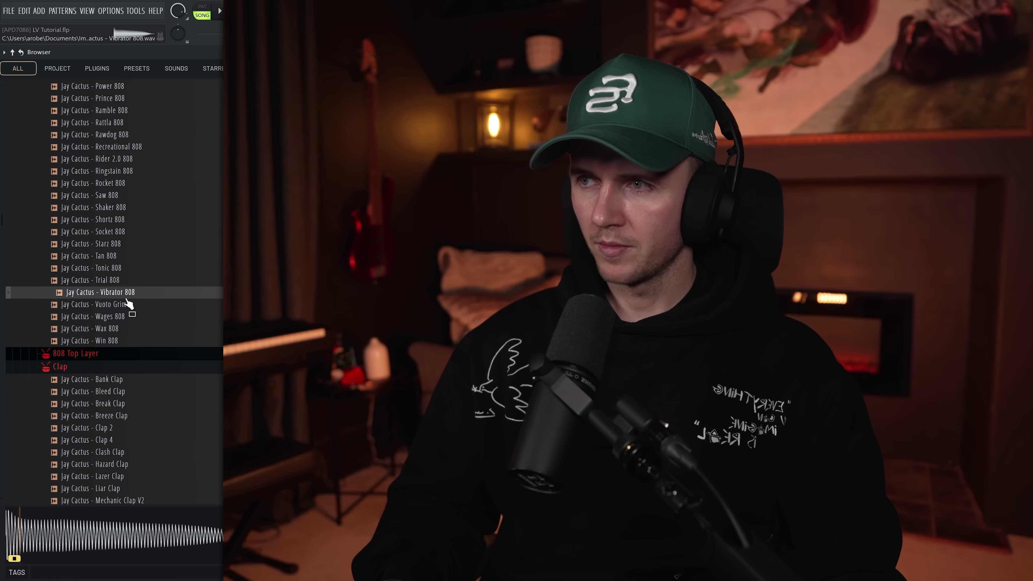
Step: Audition more Dominion Drum Kit 808s for one with high end and load Jay Cactus - Fuzzy 808 (C) as a second 808
{"action": "scroll", "coordinate": [127, 301], "scroll_direction": "up", "scroll_amount": 5}
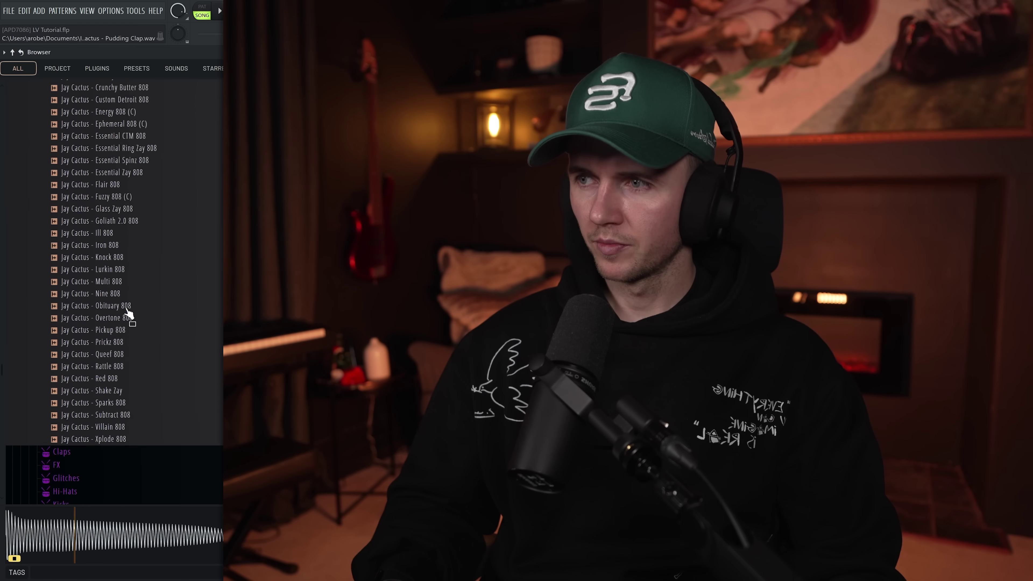
{"action": "left_click", "coordinate": [128, 354]}
{"action": "scroll", "coordinate": [128, 357], "scroll_direction": "up", "scroll_amount": 6}
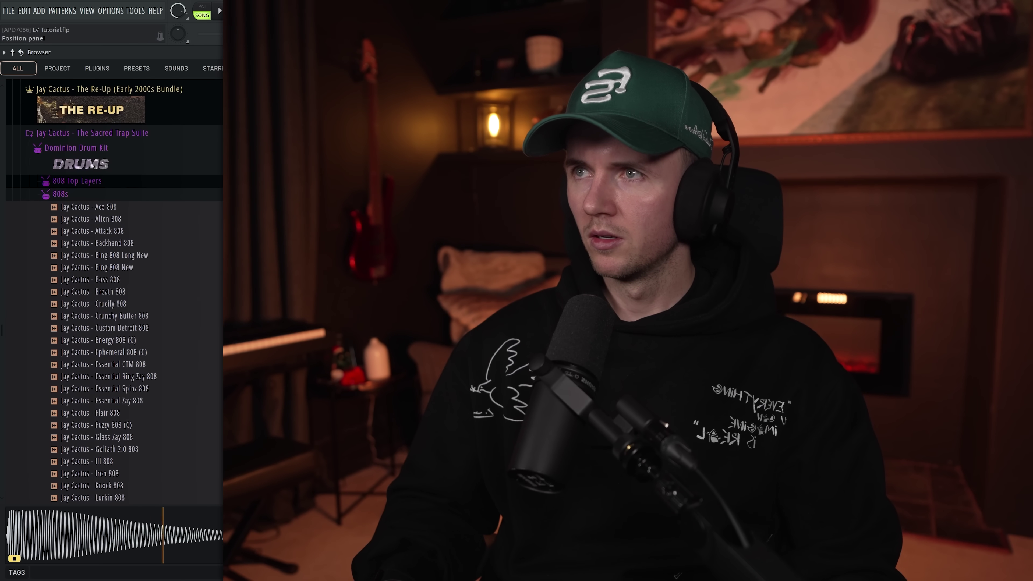
{"action": "scroll", "coordinate": [158, 285], "scroll_direction": "down", "scroll_amount": 2}
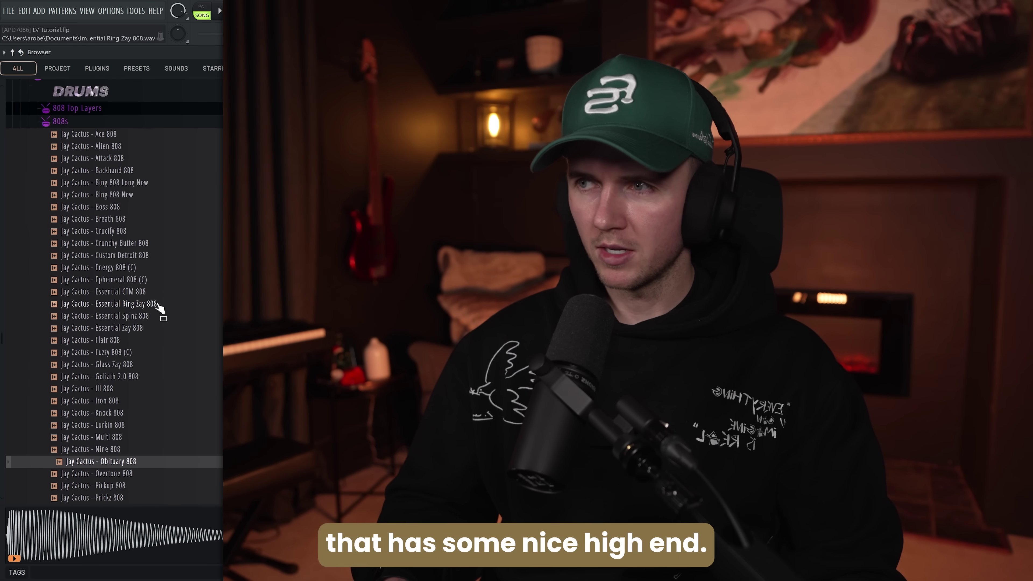
{"action": "left_click", "coordinate": [150, 328]}
{"action": "left_click", "coordinate": [149, 352]}
{"action": "left_click", "coordinate": [151, 389]}
{"action": "left_click", "coordinate": [148, 353]}
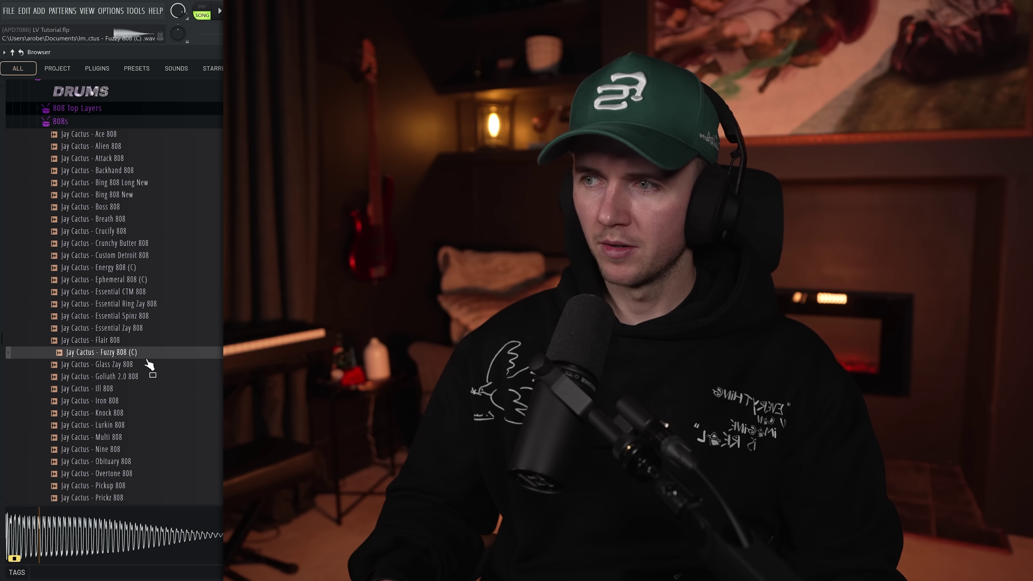
{"action": "left_click_drag", "start_coordinate": [150, 364], "coordinate": [260, 358]}
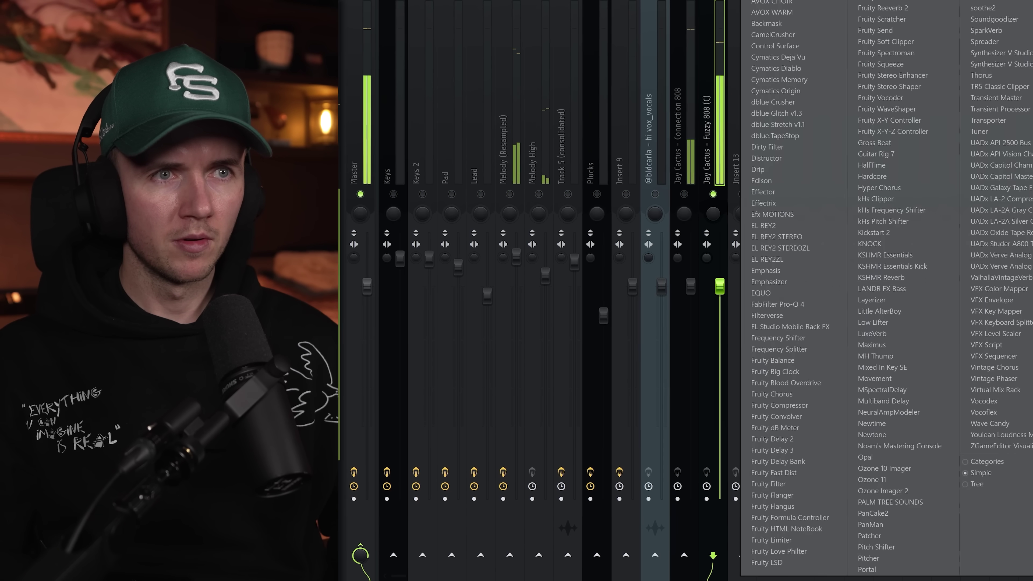
Step: Insert Fruity Parametric EQ 2 on the Fuzzy 808 (C) mixer track and cut out its low end
{"action": "left_click", "coordinate": [763, 41]}
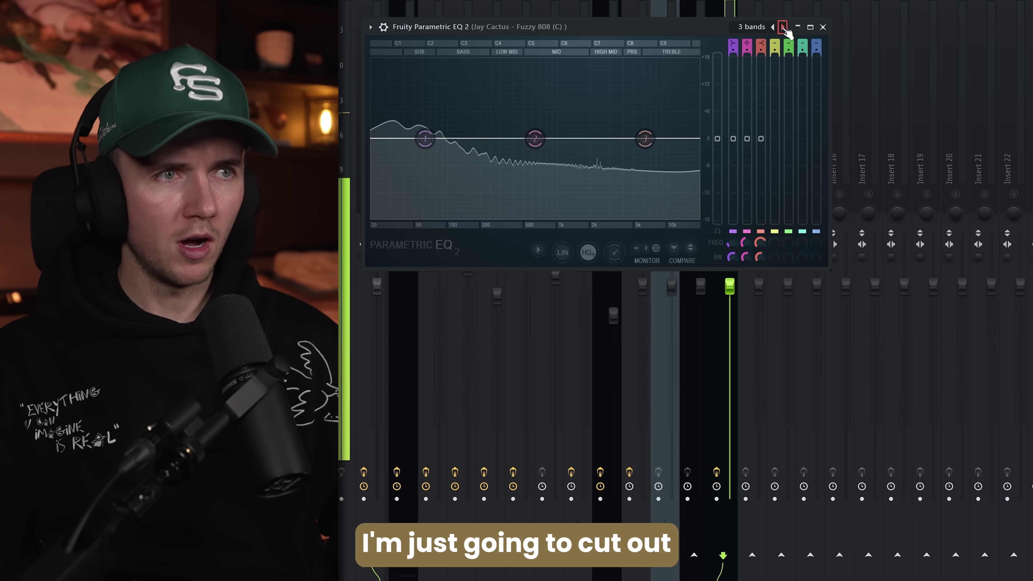
{"action": "left_click_drag", "start_coordinate": [399, 145], "coordinate": [508, 138]}
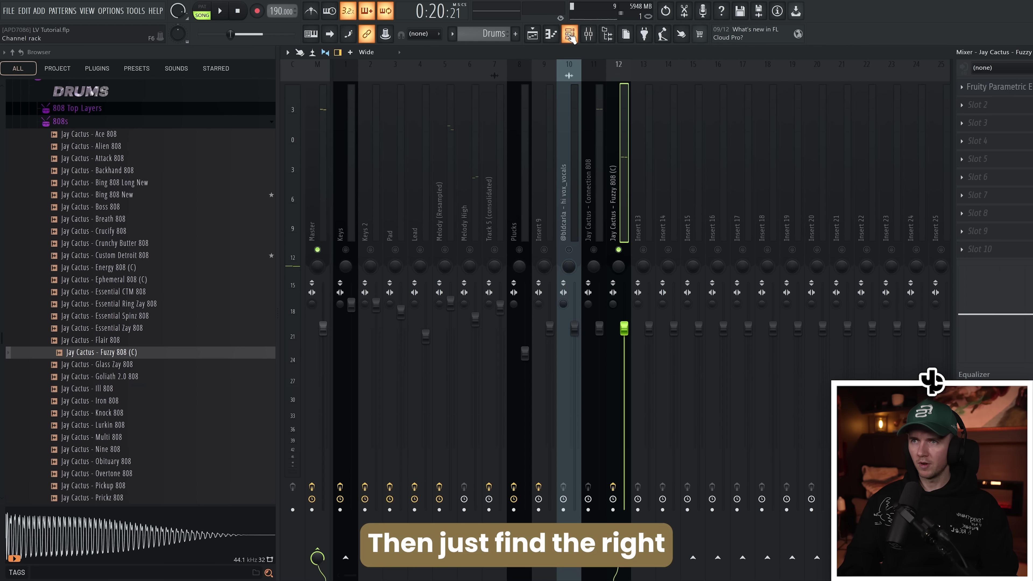
Step: Continue the Layer's 808 line with A#4 notes one and a half bars long starting at bars 5 and 7
{"action": "key", "text": "F6"}
{"action": "left_click", "coordinate": [130, 366]}
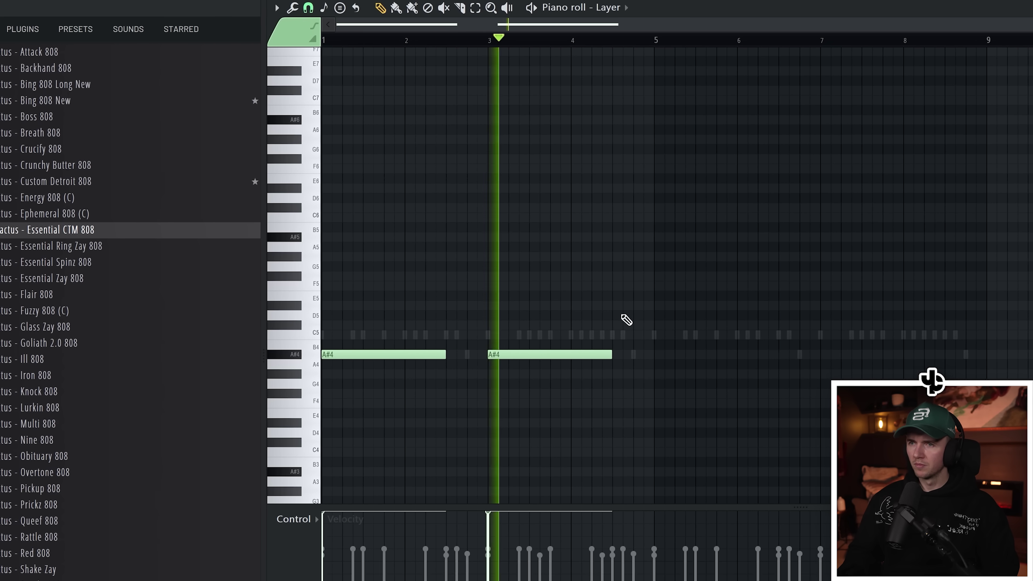
{"action": "left_click", "coordinate": [622, 355]}
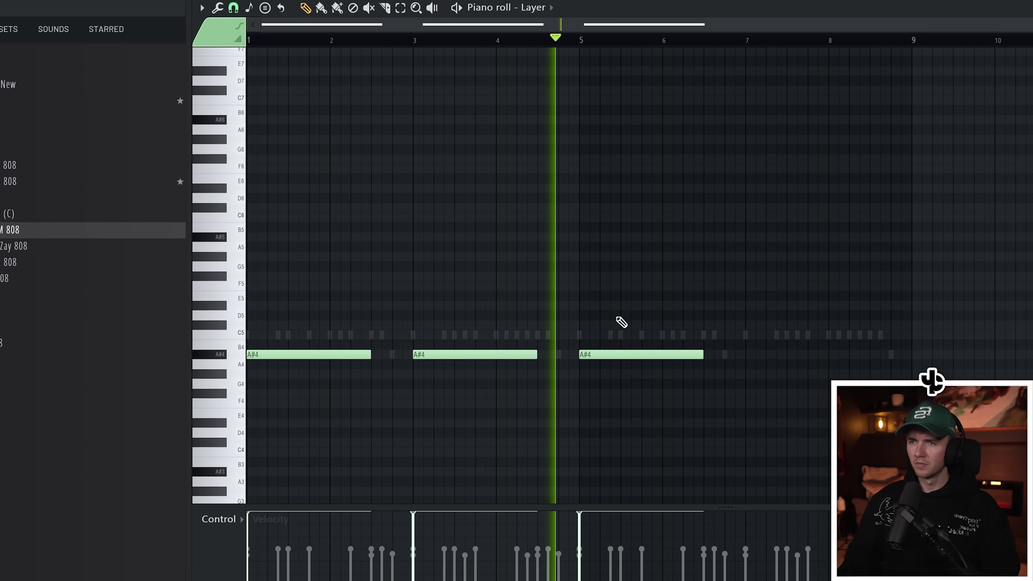
{"action": "left_click", "coordinate": [718, 355]}
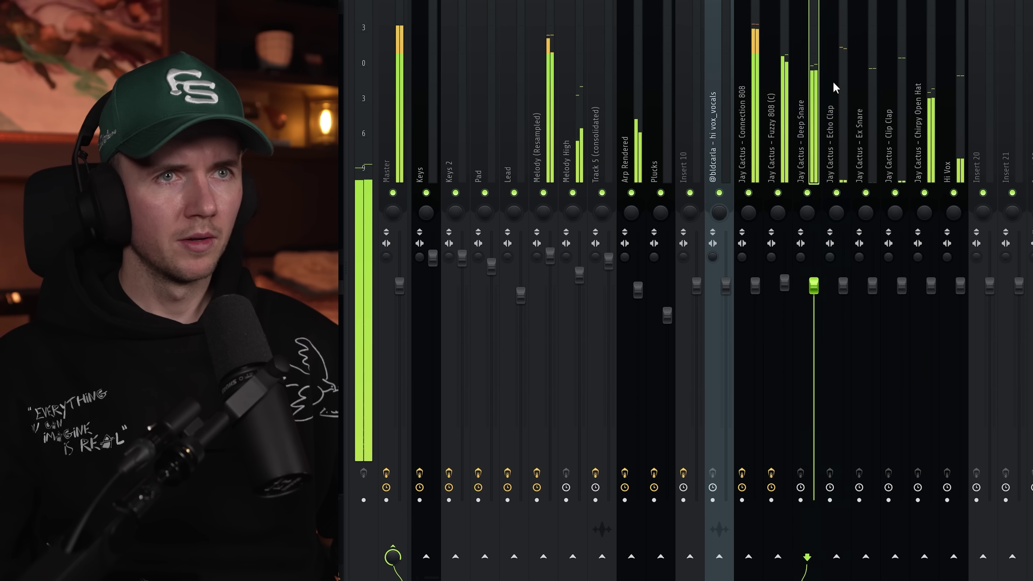
Step: Raise the Deep Snare and Echo Clap mixer levels and pan the Ex Snare track slightly left
{"action": "left_click_drag", "start_coordinate": [814, 285], "coordinate": [811, 247]}
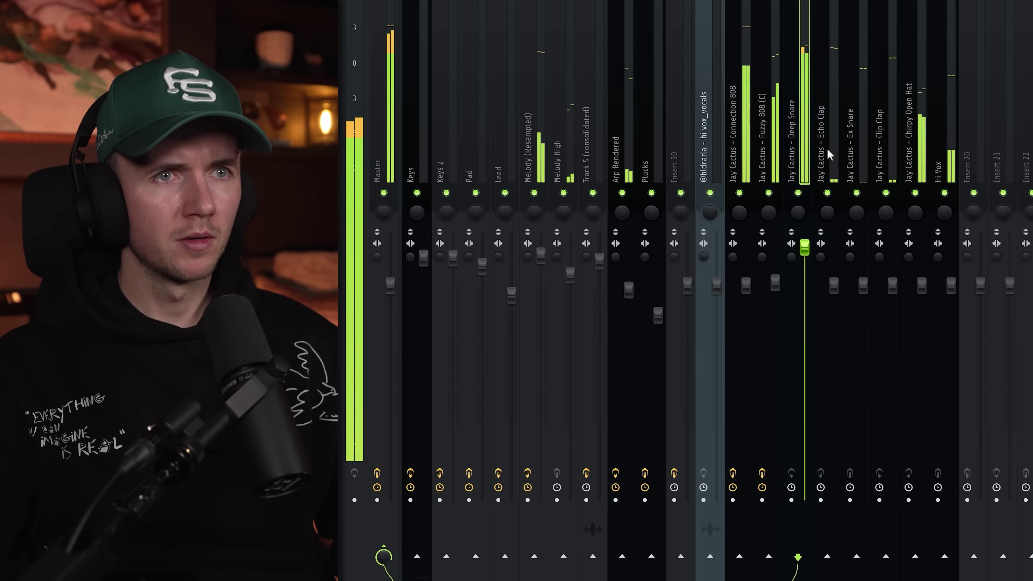
{"action": "left_click_drag", "start_coordinate": [835, 285], "coordinate": [831, 261]}
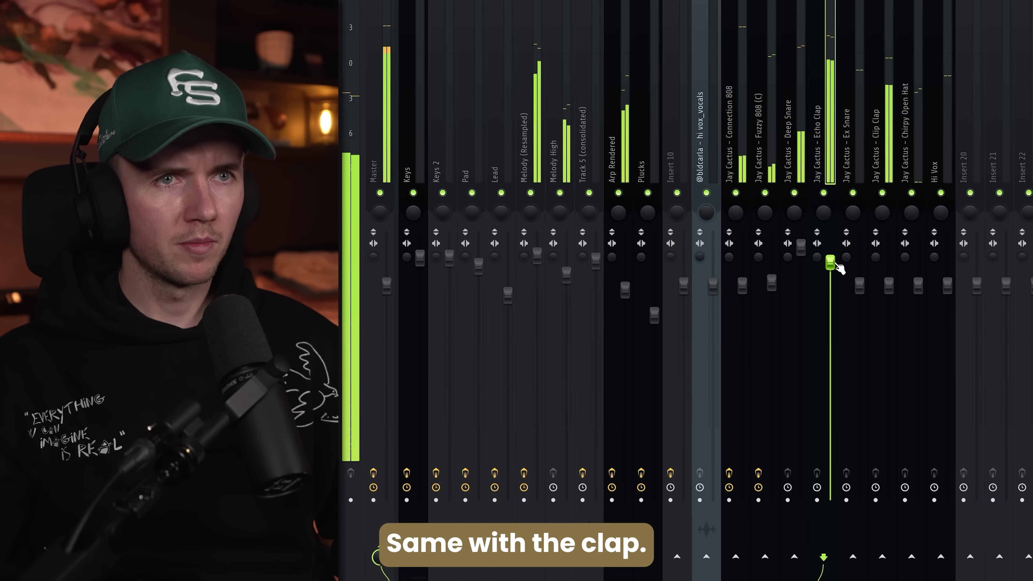
{"action": "left_click", "coordinate": [859, 215]}
{"action": "scroll", "coordinate": [853, 212], "scroll_direction": "down", "scroll_amount": 2}
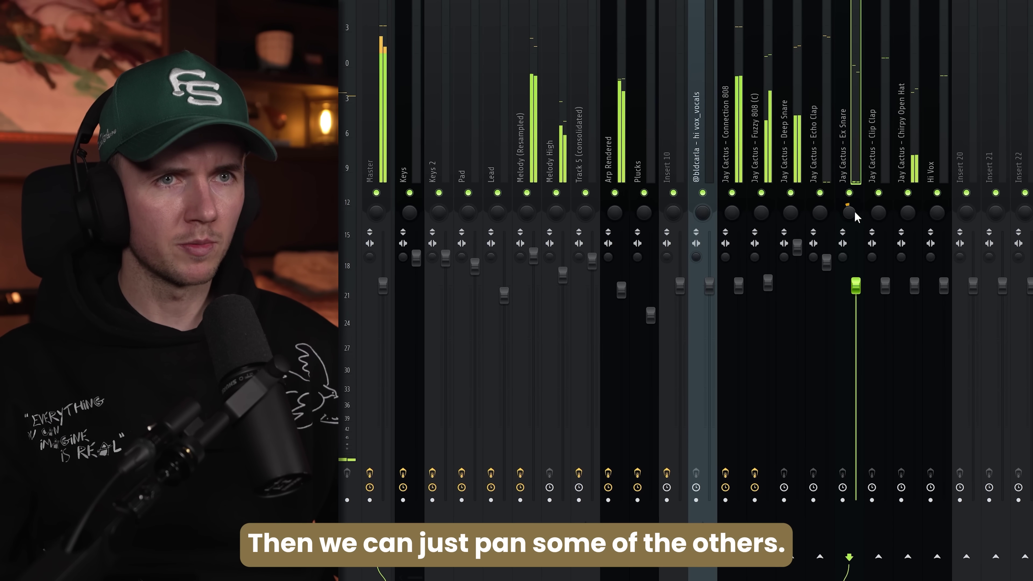
Step: Raise the Clip Clap mixer level slightly and lower the Chirpy Open Hat level slightly
{"action": "left_click", "coordinate": [879, 212]}
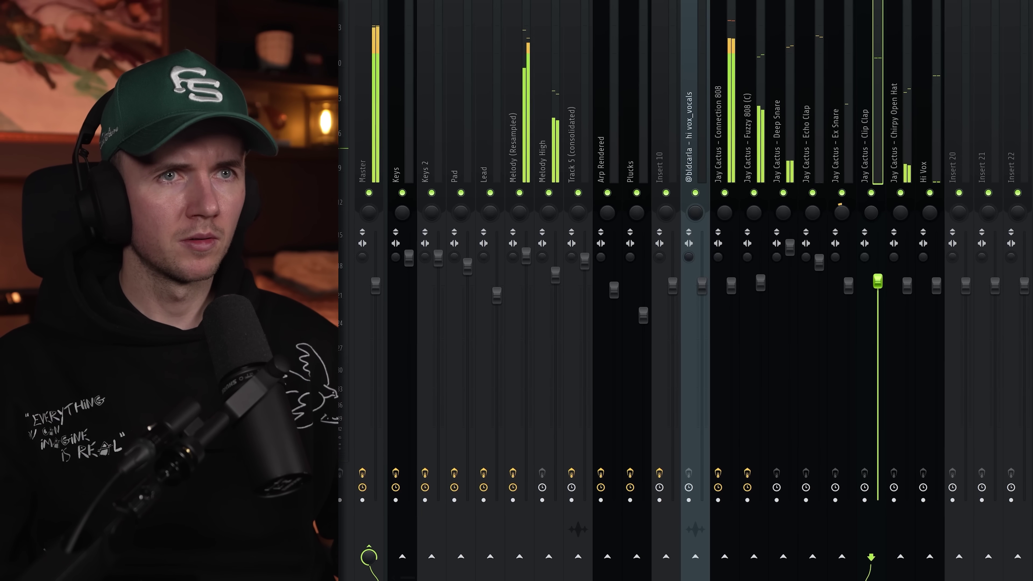
{"action": "left_click", "coordinate": [897, 285]}
{"action": "left_click_drag", "start_coordinate": [905, 286], "coordinate": [905, 290]}
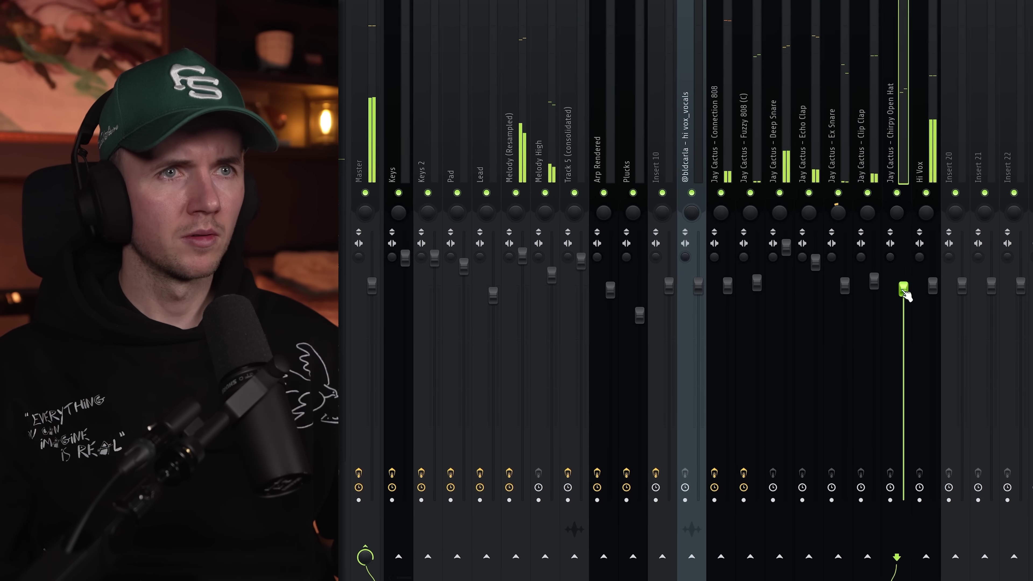
Step: Pan the successive Chirpy Open Hat notes alternately right and left using the per-note panning
{"action": "left_click", "coordinate": [758, 115]}
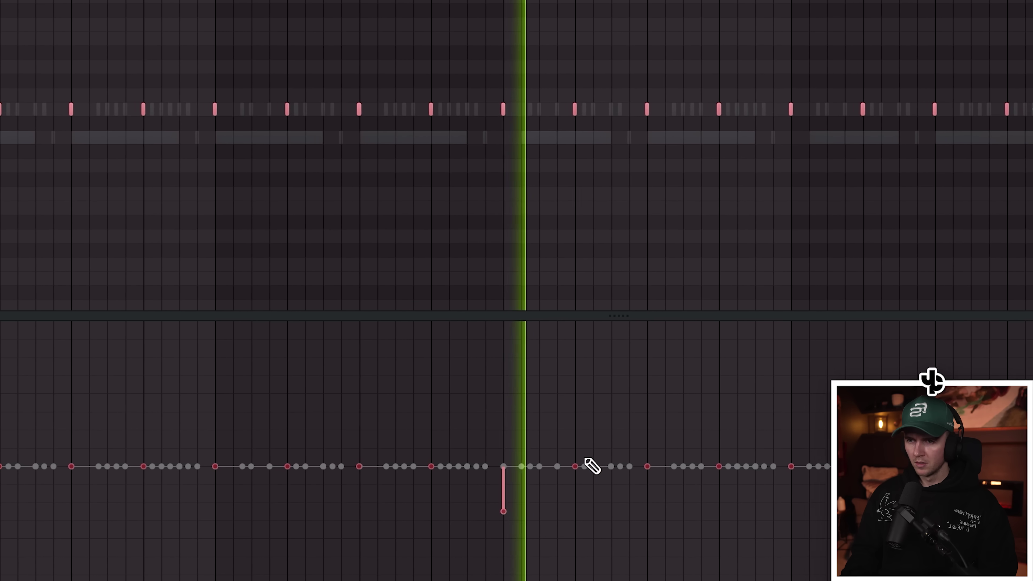
{"action": "left_click", "coordinate": [554, 428]}
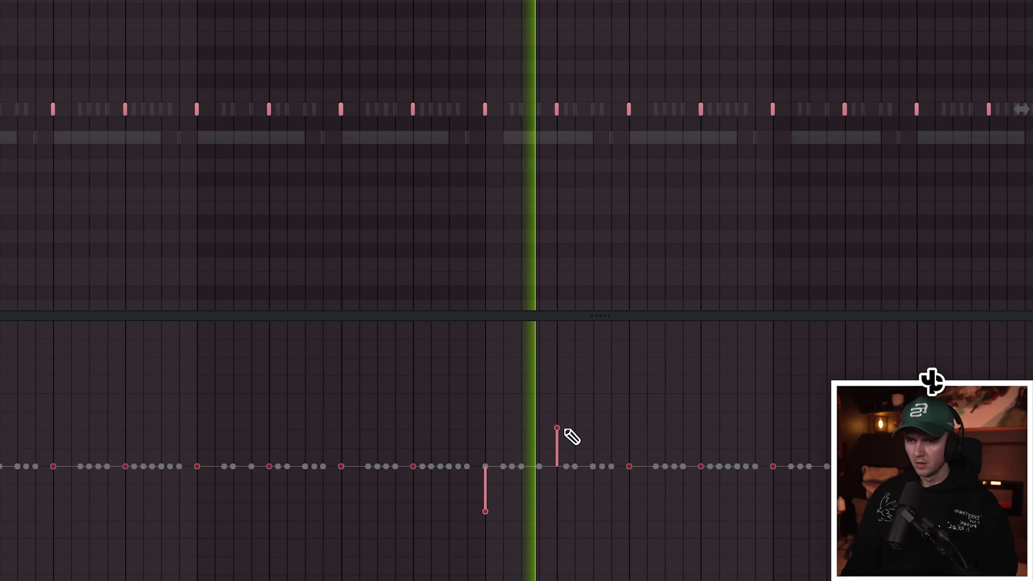
{"action": "left_click", "coordinate": [594, 507]}
{"action": "left_click", "coordinate": [628, 423]}
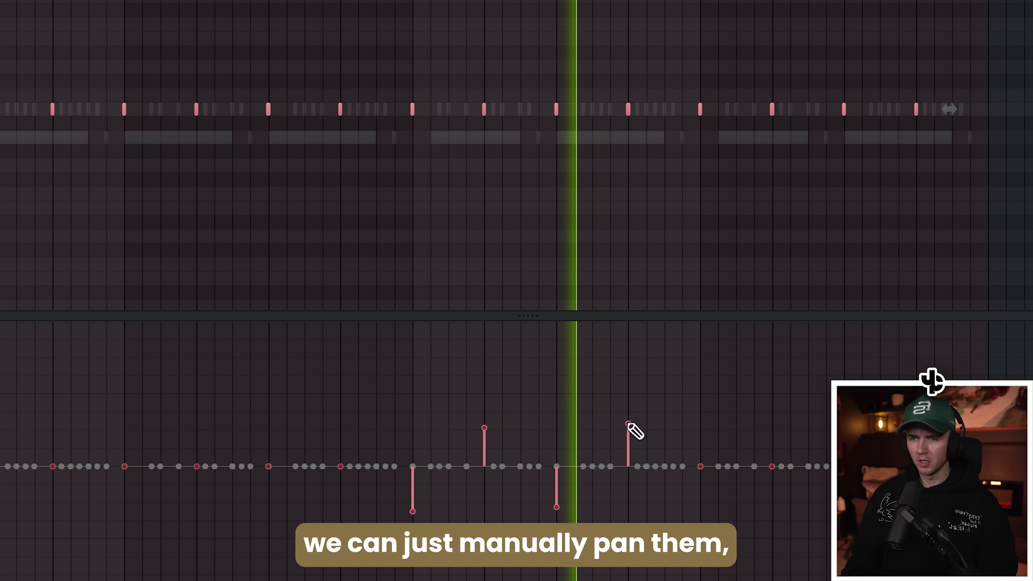
{"action": "left_click", "coordinate": [650, 509]}
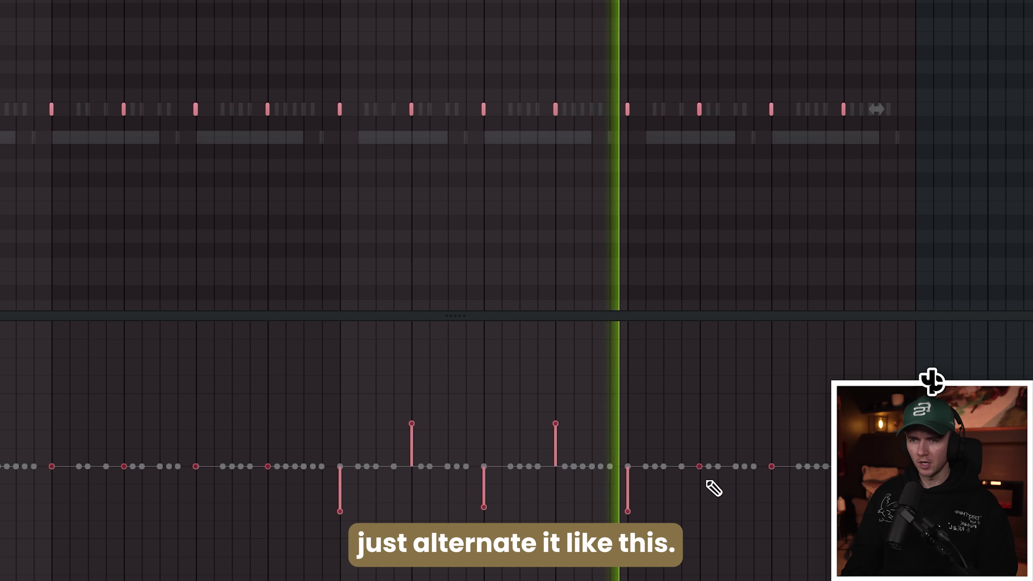
{"action": "left_click", "coordinate": [682, 439]}
{"action": "left_click", "coordinate": [707, 509]}
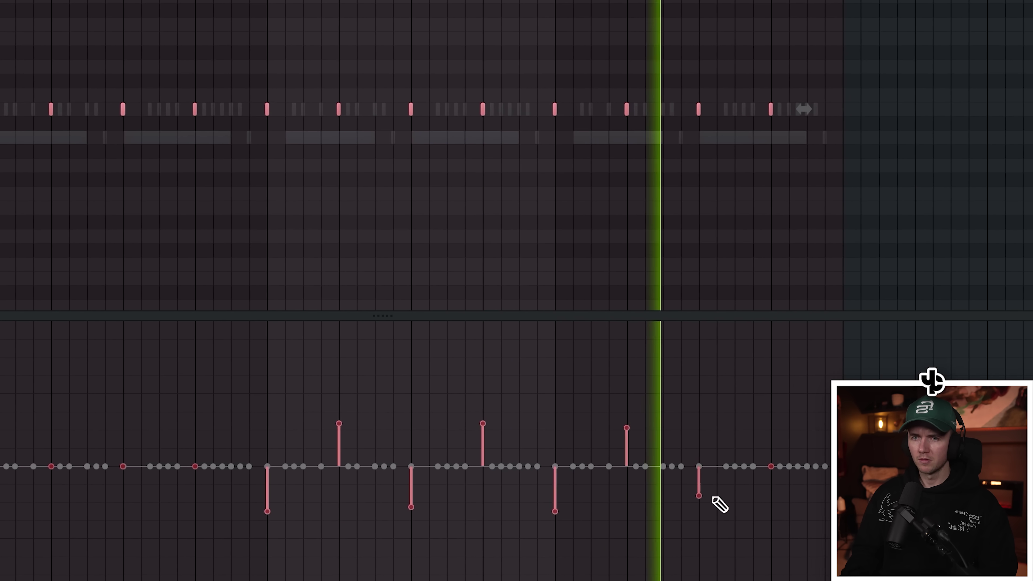
{"action": "left_click", "coordinate": [699, 428]}
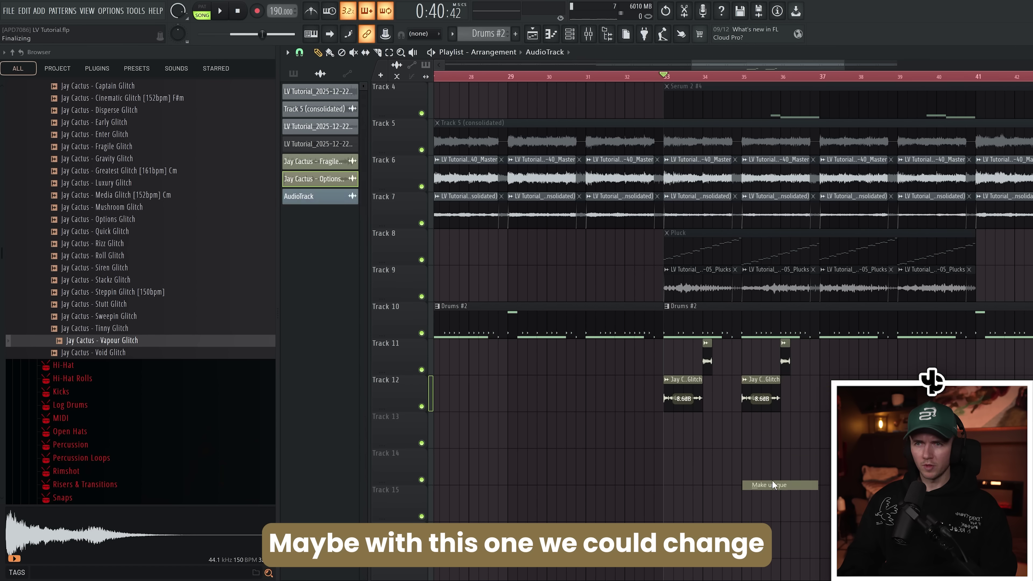
Step: Make the second Options Glitch clip, at bar 35 on Track 12, unique
{"action": "left_click", "coordinate": [772, 484]}
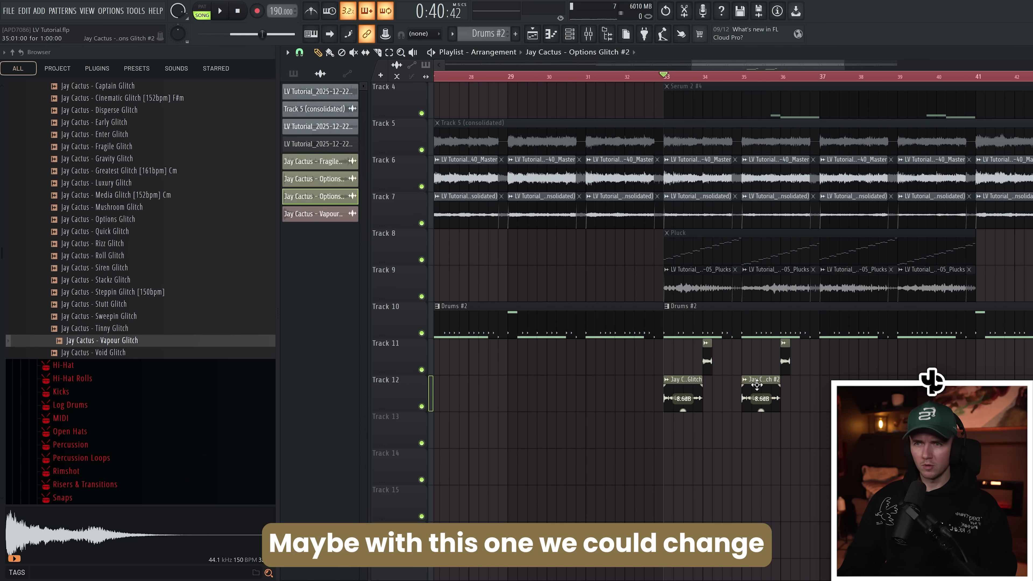
{"action": "left_click", "coordinate": [667, 235]}
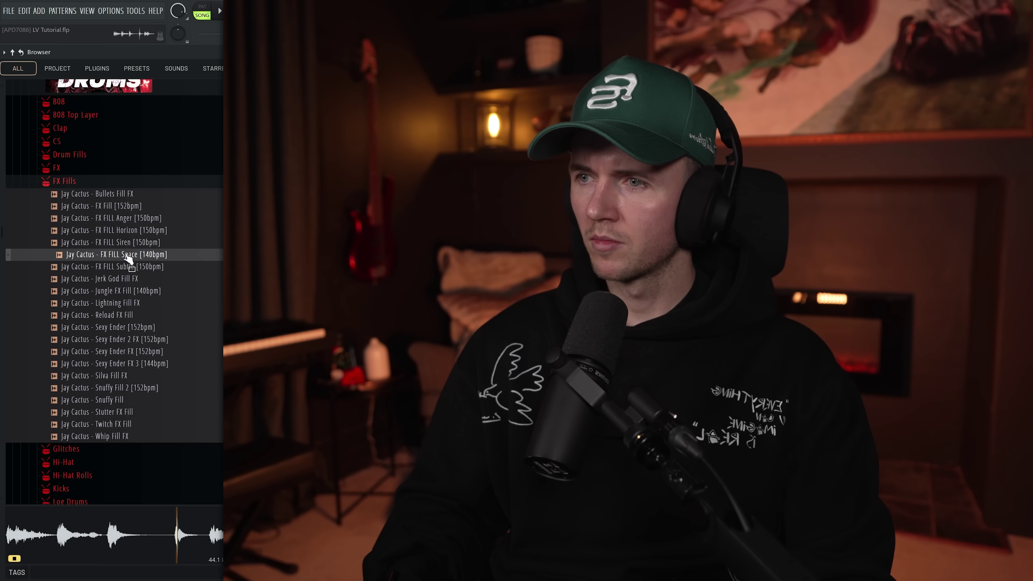
Step: Audition the FX fills and place FX FILL Horizon [150bpm] on Track 13 ending at bar 41, with its level at -7.6 dB
{"action": "left_click", "coordinate": [129, 243]}
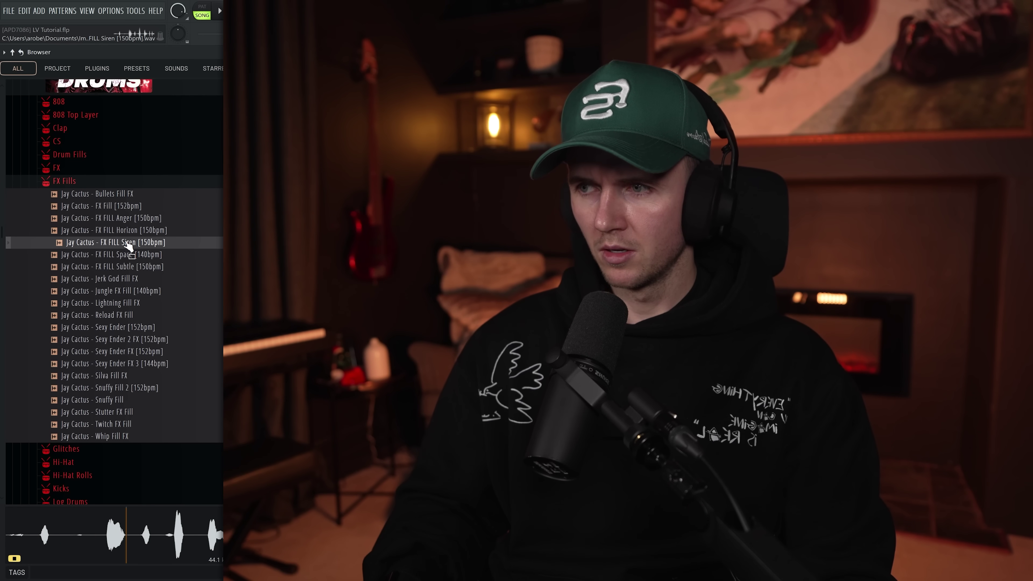
{"action": "left_click", "coordinate": [126, 234]}
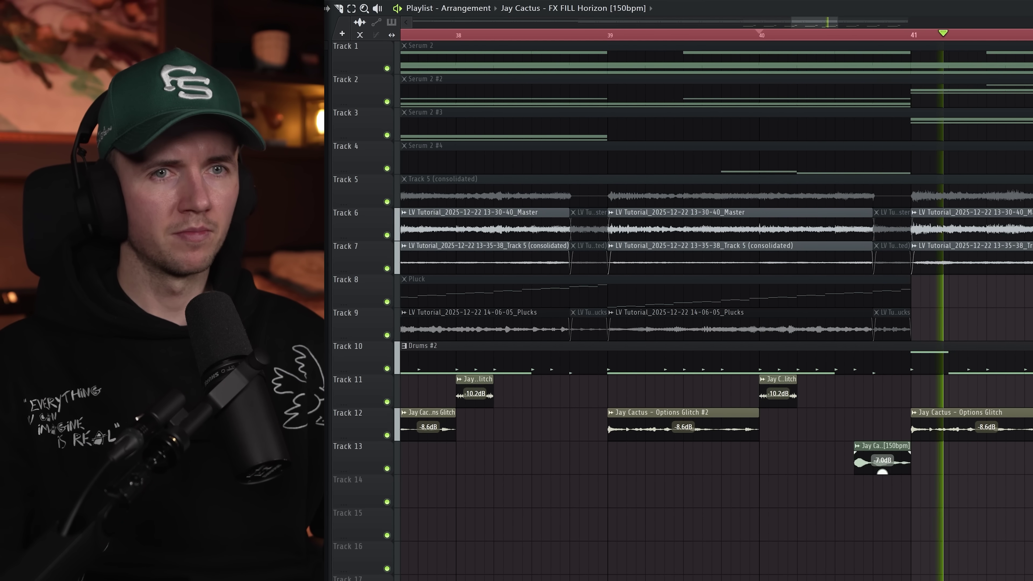
{"action": "scroll", "coordinate": [883, 467], "scroll_direction": "down", "scroll_amount": 4}
{"action": "scroll", "coordinate": [790, 477], "scroll_direction": "up", "scroll_amount": 4}
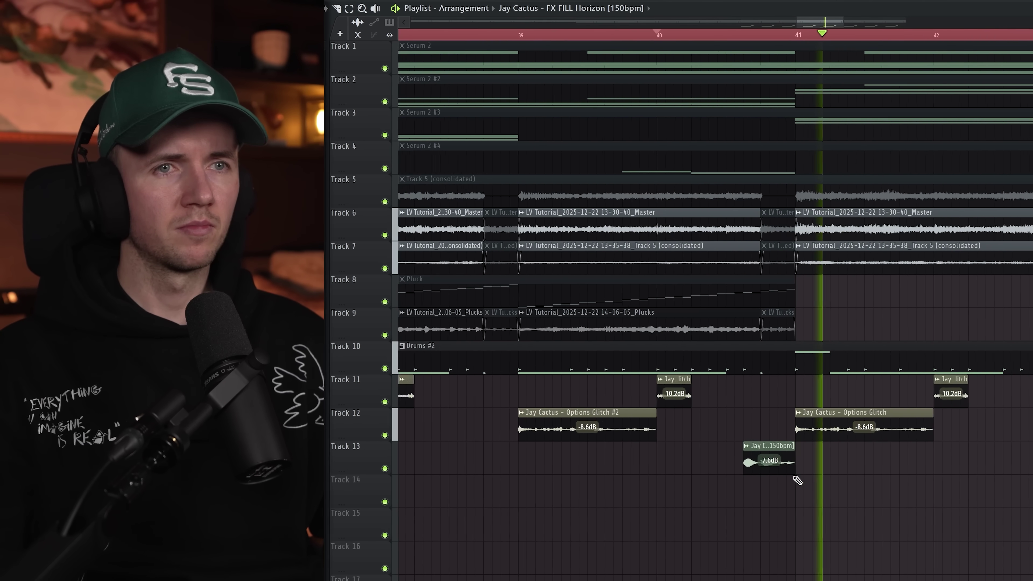
Step: Slice the Drums #2 clip at the start of the FX fill and remove the section up to bar 41
{"action": "key", "text": "c"}
{"action": "left_click", "coordinate": [758, 356]}
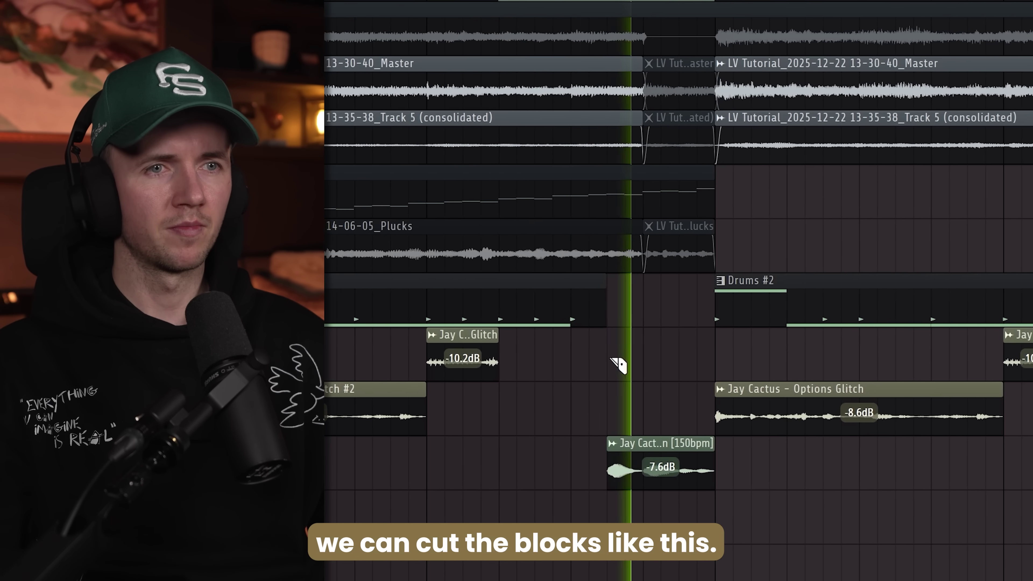
{"action": "scroll", "coordinate": [558, 365], "scroll_direction": "down", "scroll_amount": 2}
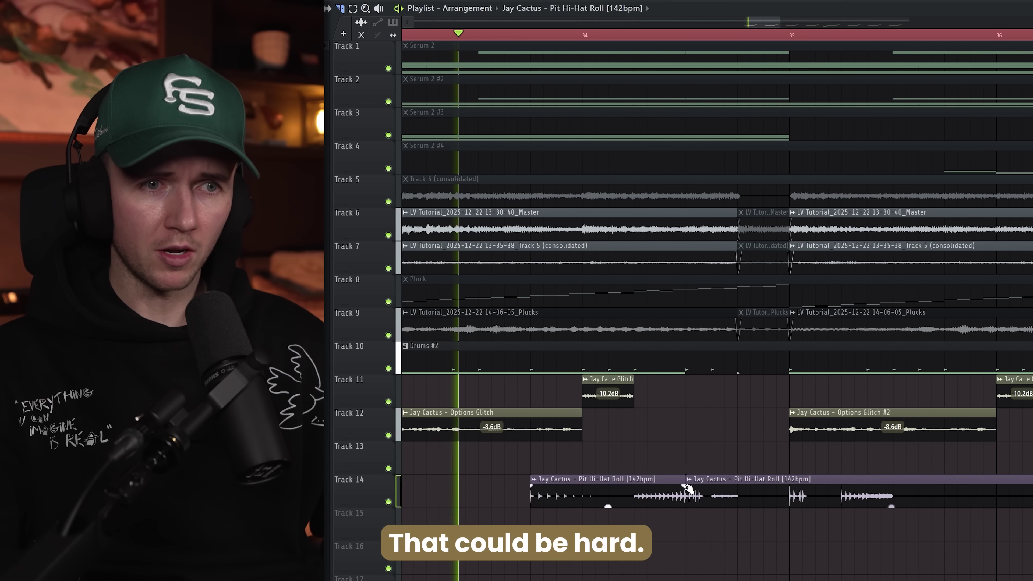
Step: Remove the rest of the Pit Hi-Hat Roll [142bpm] after the cut and copy the trimmed clip four bars further along Track 14
{"action": "left_click", "coordinate": [728, 479]}
{"action": "key", "text": "Escape"}
{"action": "left_click_drag", "start_coordinate": [753, 501], "coordinate": [852, 483]}
{"action": "scroll", "coordinate": [790, 501], "scroll_direction": "down", "scroll_amount": 5}
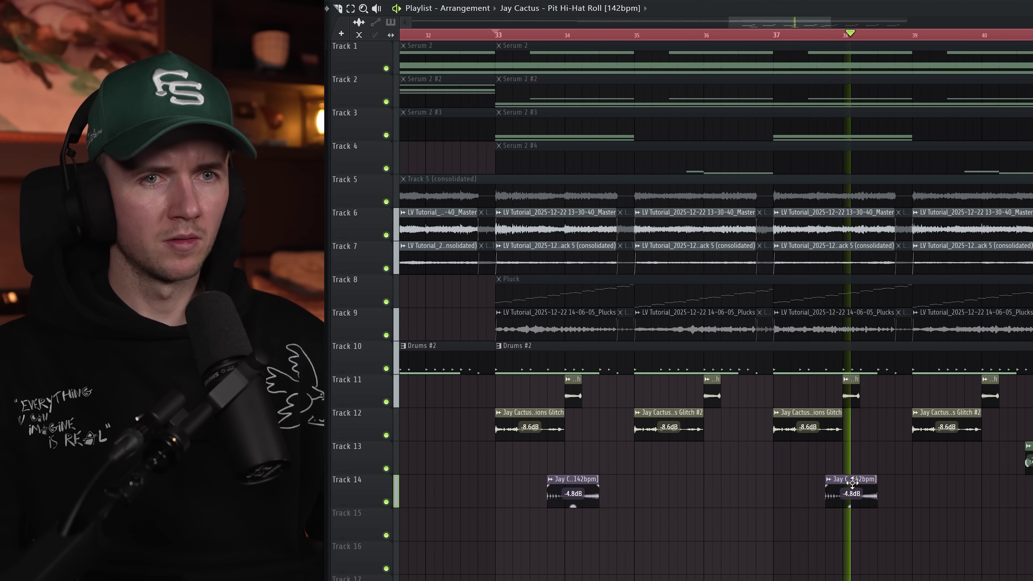
Step: Delete the first Drums #2 - Jay Cactus - Chirpy Open Hat clip from Track 14
{"action": "scroll", "coordinate": [852, 483], "scroll_direction": "down", "scroll_amount": 5}
{"action": "scroll", "coordinate": [852, 483], "scroll_direction": "down", "scroll_amount": 4}
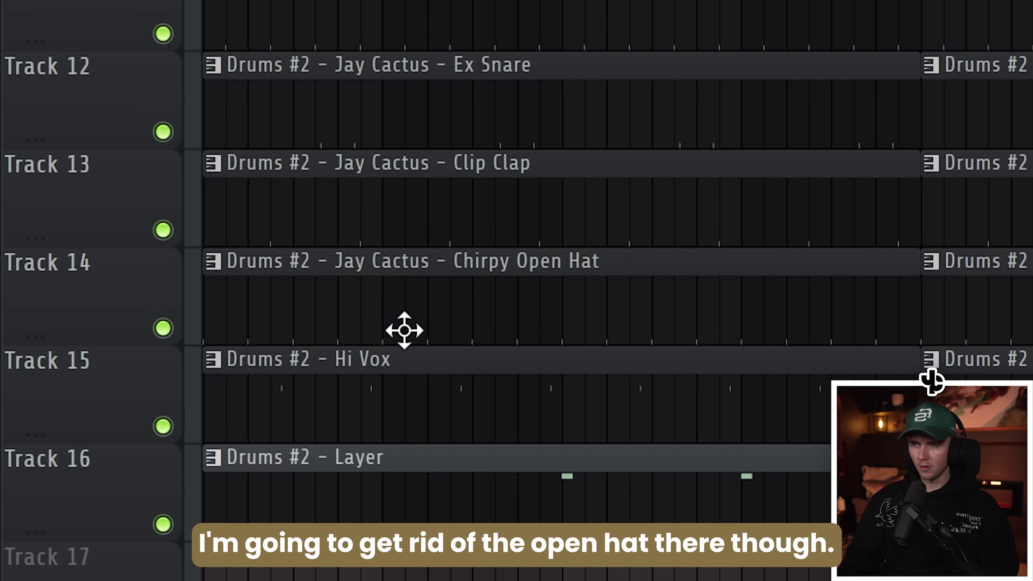
{"action": "right_click", "coordinate": [403, 330]}
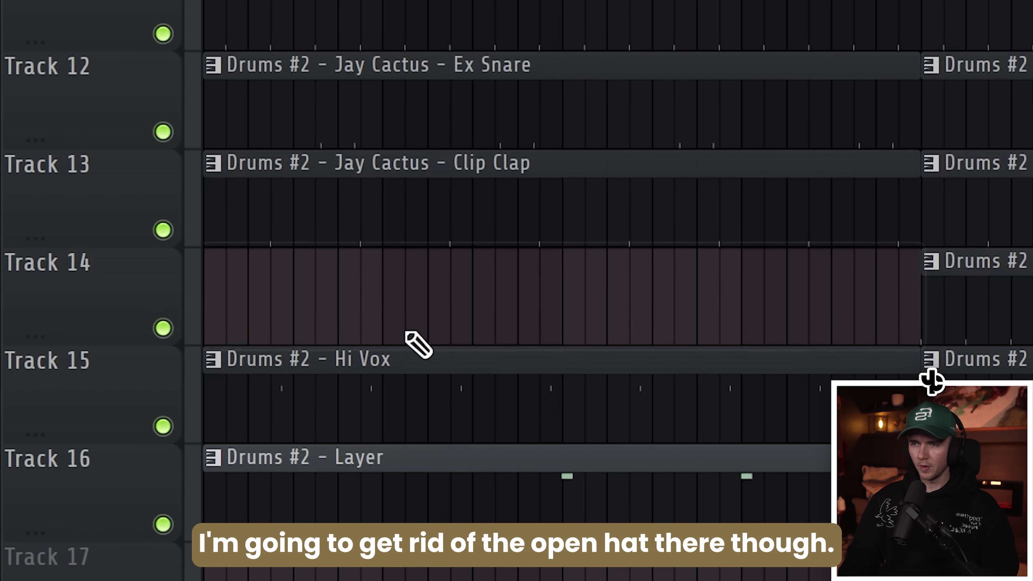
Step: Copy the Drums #2 clips on Tracks 10 to 16 into the section starting at bar 33
{"action": "key", "text": "space"}
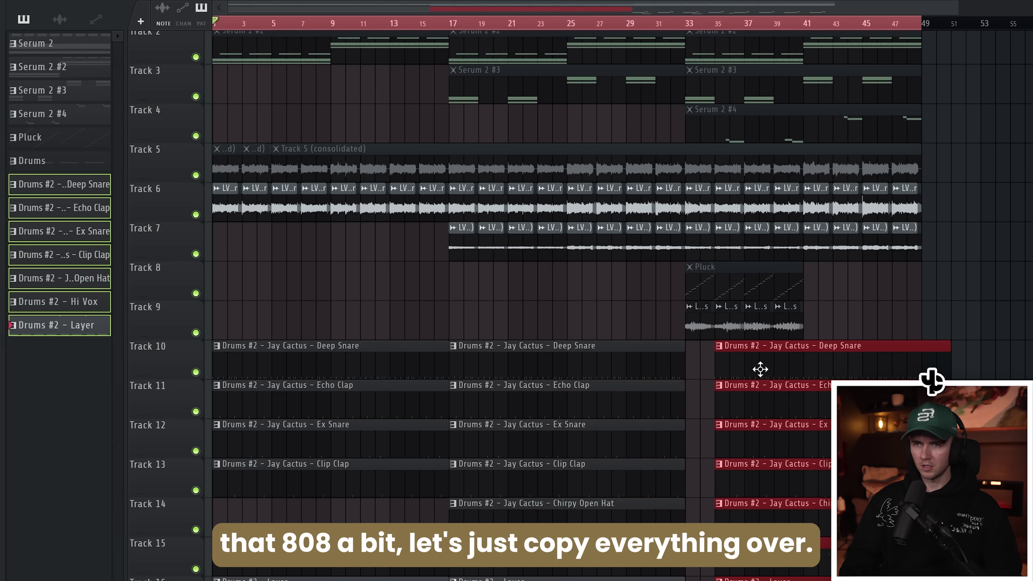
{"action": "left_click", "coordinate": [726, 362]}
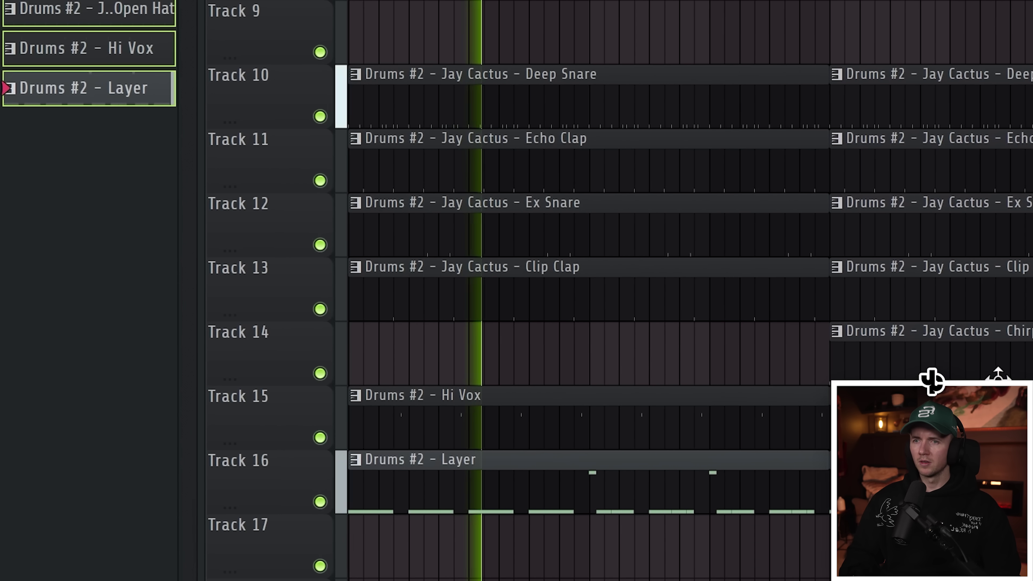
Step: Limit the Chirpy Open Hat on Track 14 to bars 9–17 and 25–33 in the first two sections
{"action": "left_click", "coordinate": [998, 376]}
{"action": "left_click", "coordinate": [554, 358]}
{"action": "left_click_drag", "start_coordinate": [666, 358], "coordinate": [319, 333]}
{"action": "left_click", "coordinate": [509, 346]}
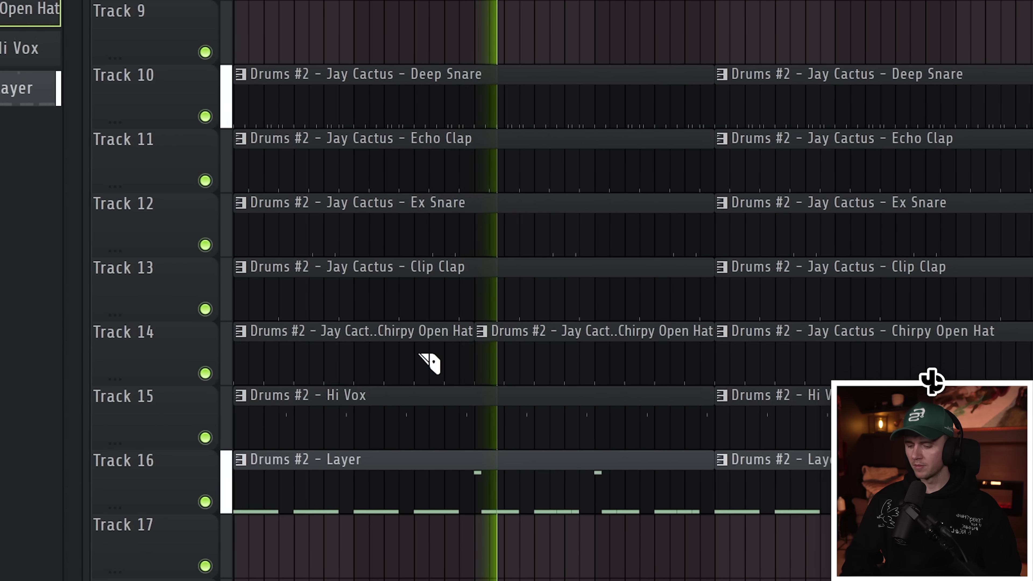
{"action": "right_click", "coordinate": [405, 361]}
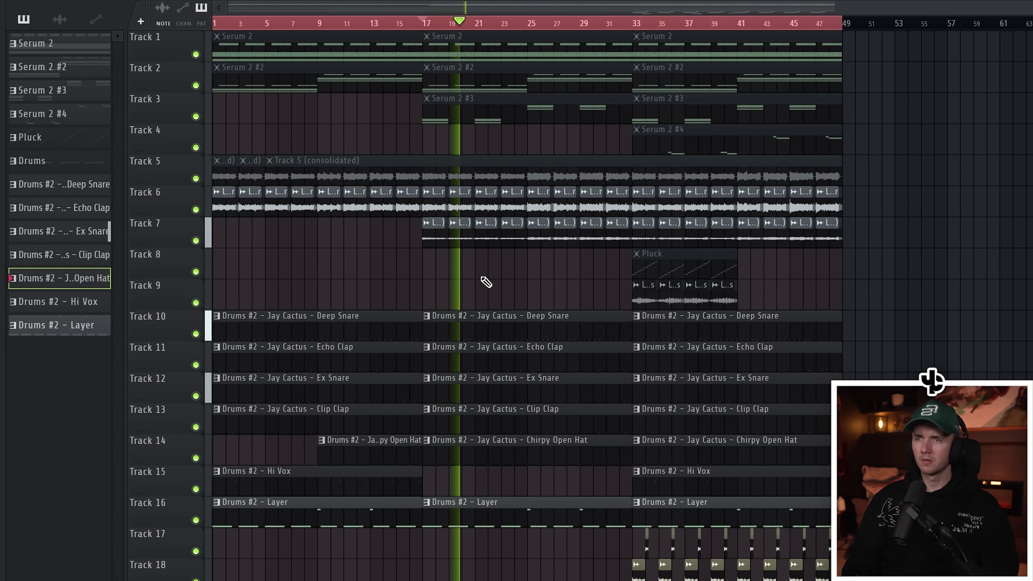
{"action": "left_click_drag", "start_coordinate": [423, 448], "coordinate": [501, 447]}
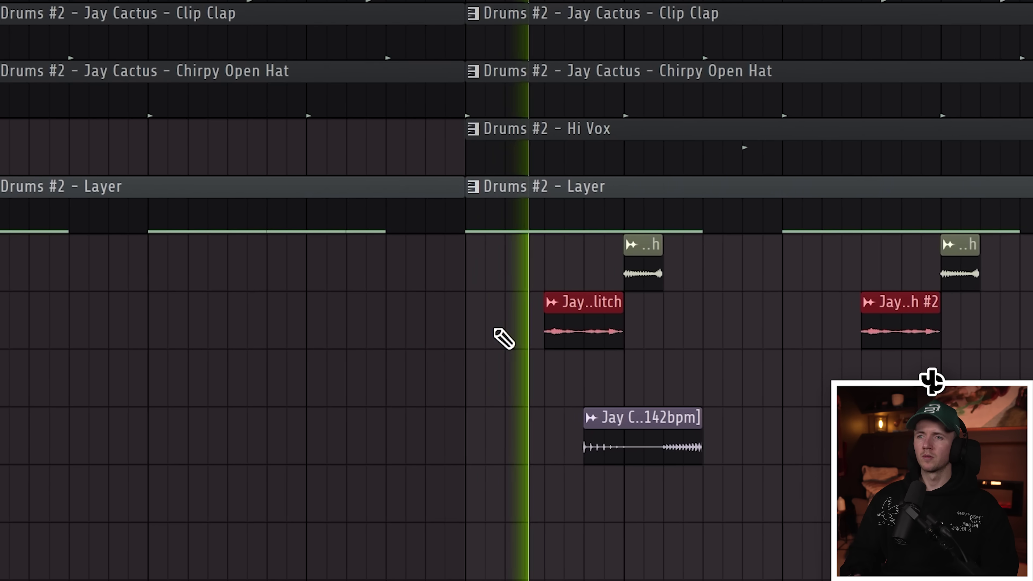
Step: Copy the Plucks audio to bars 17–25 on Track 9 and limit the later Hi Vox clips to bars 25–33 and 41–49
{"action": "scroll", "coordinate": [488, 337], "scroll_direction": "down", "scroll_amount": 3}
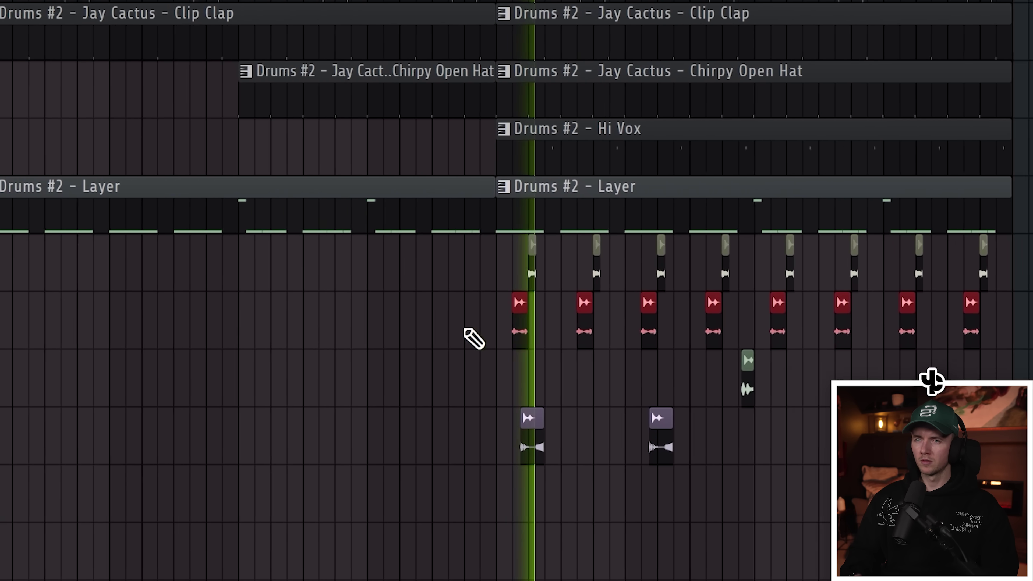
{"action": "scroll", "coordinate": [474, 337], "scroll_direction": "up", "scroll_amount": 4}
{"action": "scroll", "coordinate": [706, 443], "scroll_direction": "up", "scroll_amount": 2}
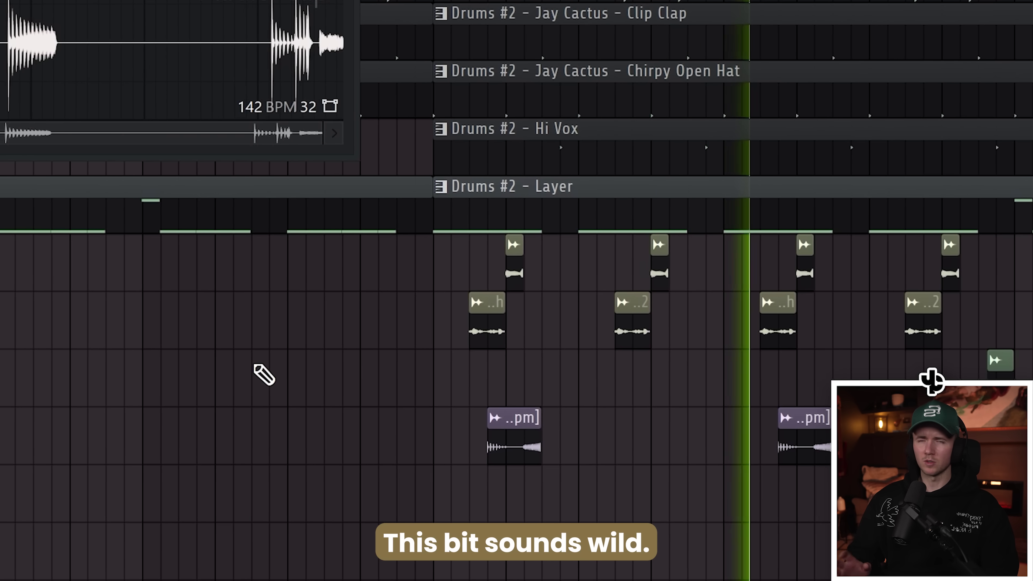
{"action": "scroll", "coordinate": [231, 372], "scroll_direction": "down", "scroll_amount": 4}
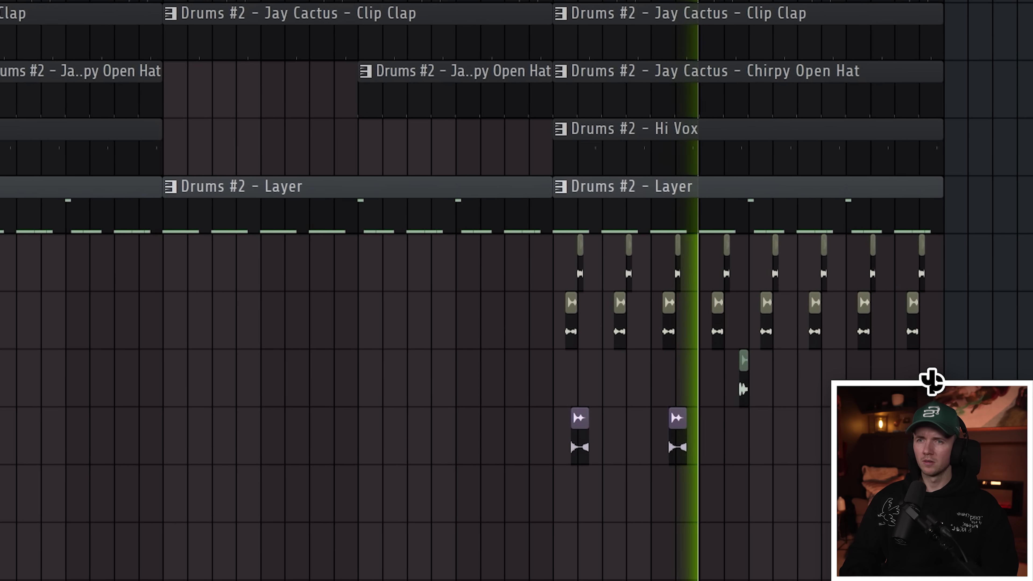
{"action": "scroll", "coordinate": [688, 438], "scroll_direction": "up", "scroll_amount": 2}
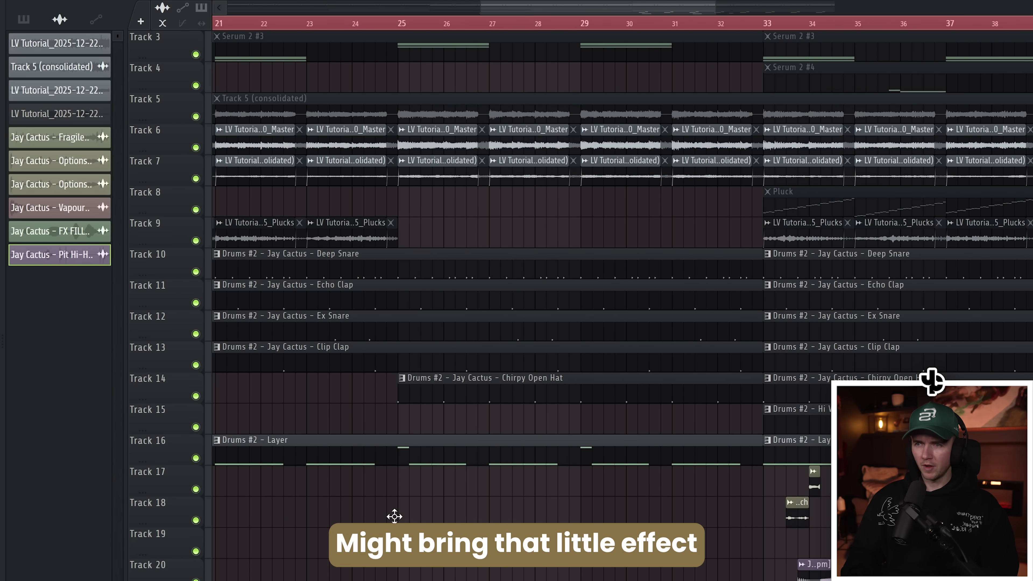
{"action": "scroll", "coordinate": [482, 415], "scroll_direction": "down", "scroll_amount": 3}
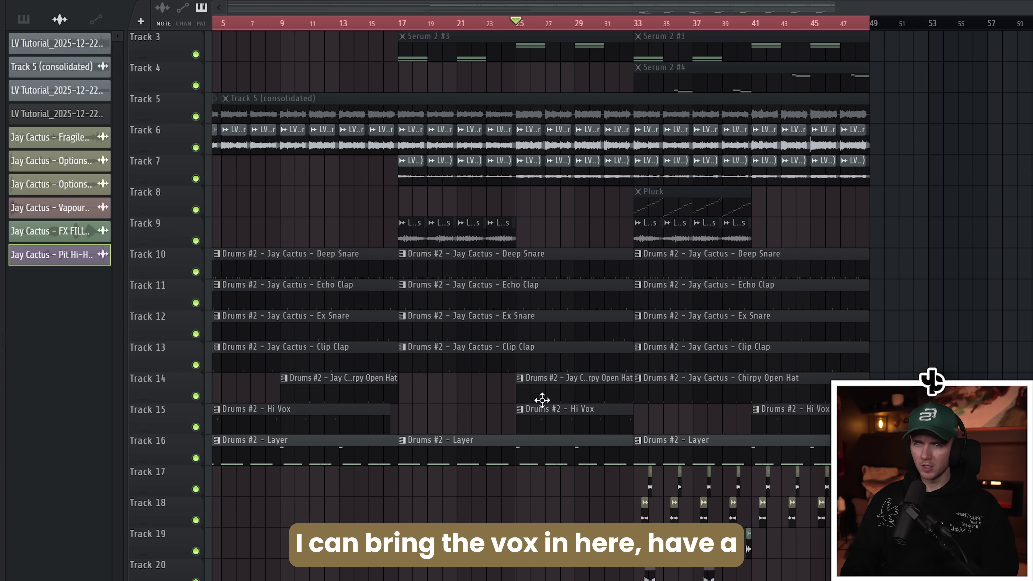
{"action": "scroll", "coordinate": [932, 381], "scroll_direction": "down", "scroll_amount": 1}
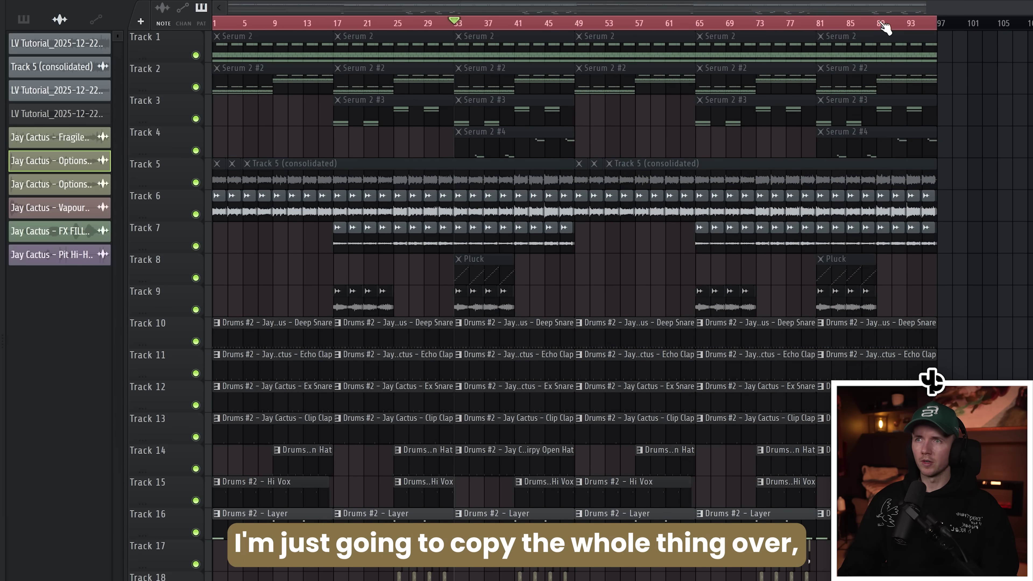
Step: Copy the arrangement once more from bar 97 and delete the Chirpy Open Hat and Hi Vox clips from bars 97–113
{"action": "key", "text": "ctrl+a"}
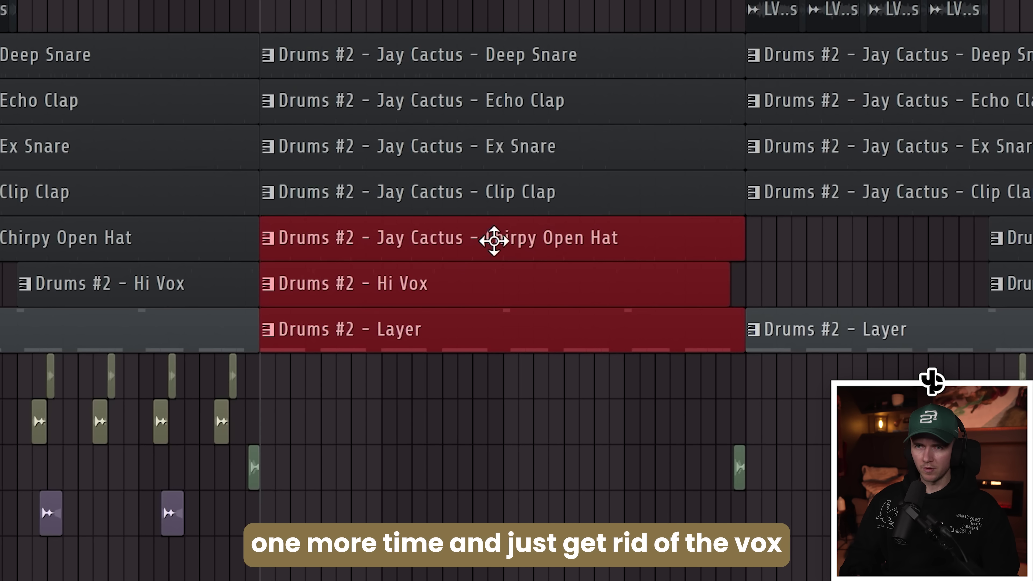
{"action": "right_click", "coordinate": [494, 241]}
{"action": "right_click", "coordinate": [488, 284]}
{"action": "scroll", "coordinate": [473, 427], "scroll_direction": "down", "scroll_amount": 3}
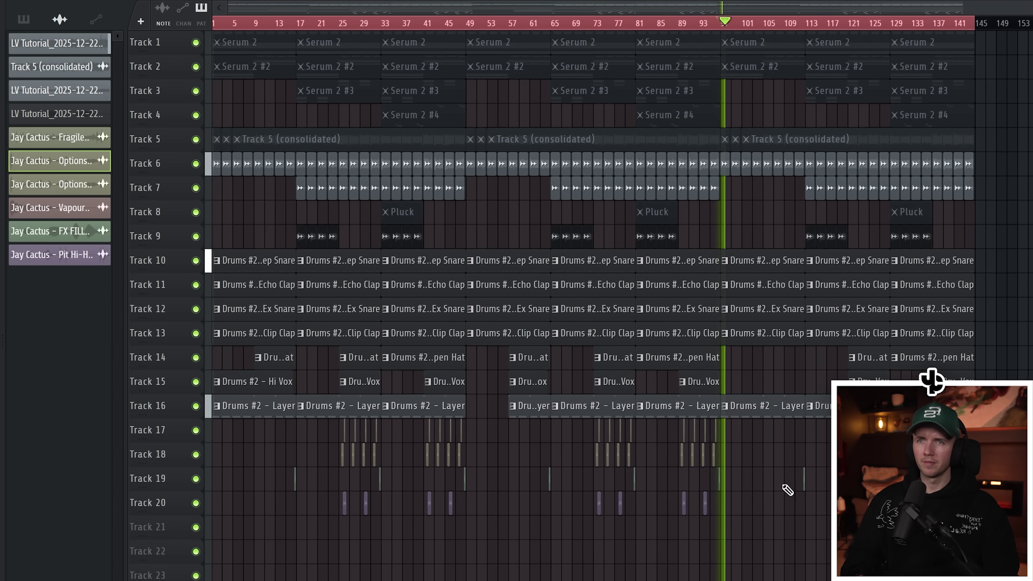
Step: Delete all clips from bar 113 onward so the arrangement ends there
{"action": "scroll", "coordinate": [788, 490], "scroll_direction": "up", "scroll_amount": 3}
{"action": "left_click_drag", "start_coordinate": [960, 23], "coordinate": [576, 24]}
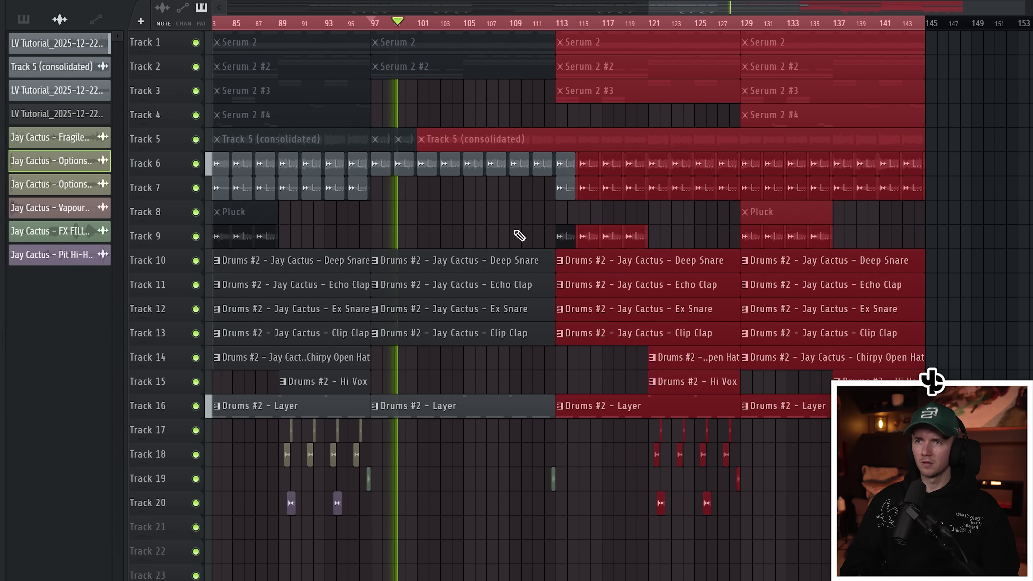
{"action": "left_click", "coordinate": [520, 236]}
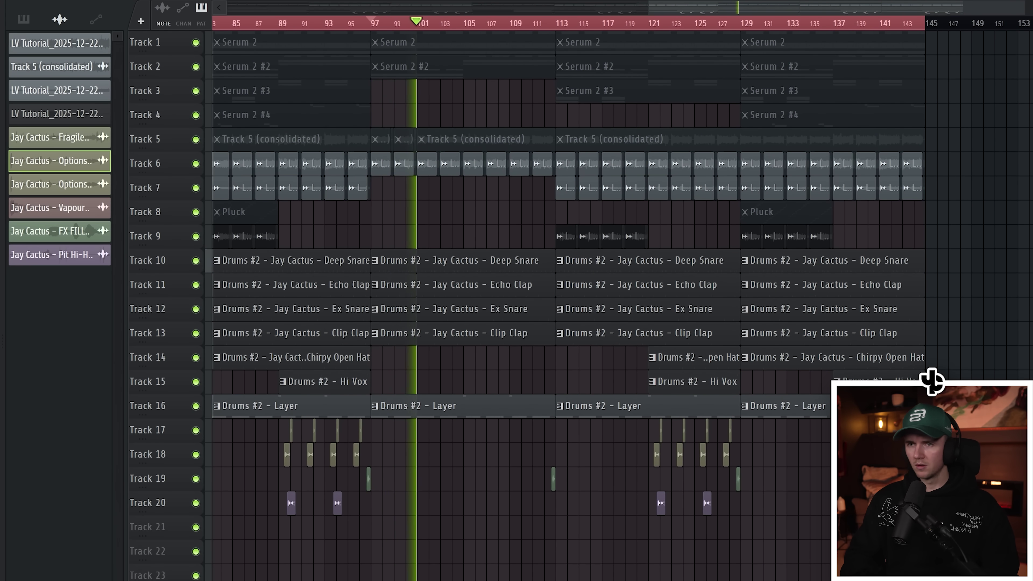
{"action": "left_click_drag", "start_coordinate": [960, 23], "coordinate": [618, 24]}
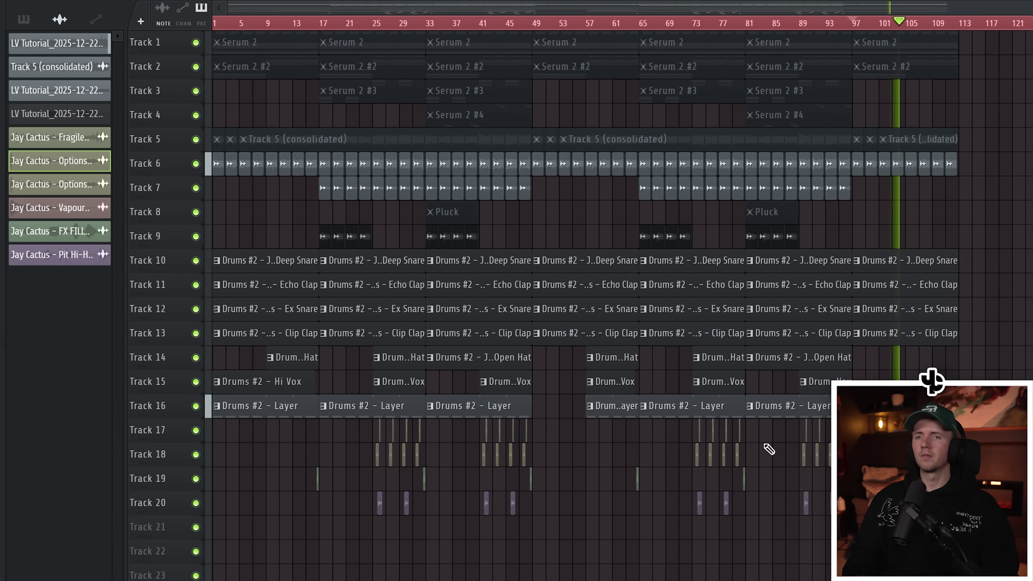
{"action": "key", "text": "ctrl+a"}
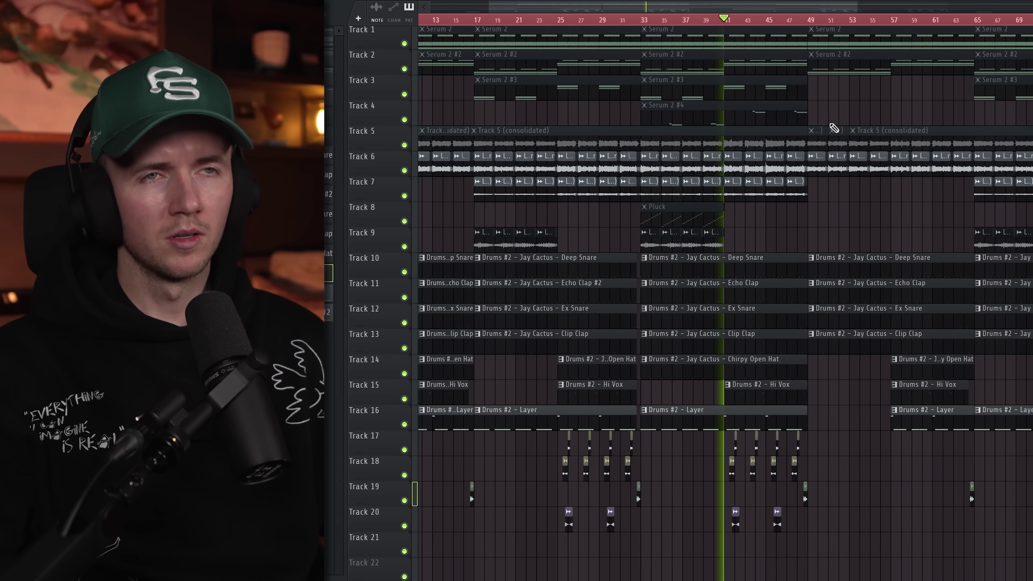
{"action": "scroll", "coordinate": [789, 243], "scroll_direction": "up", "scroll_amount": 2}
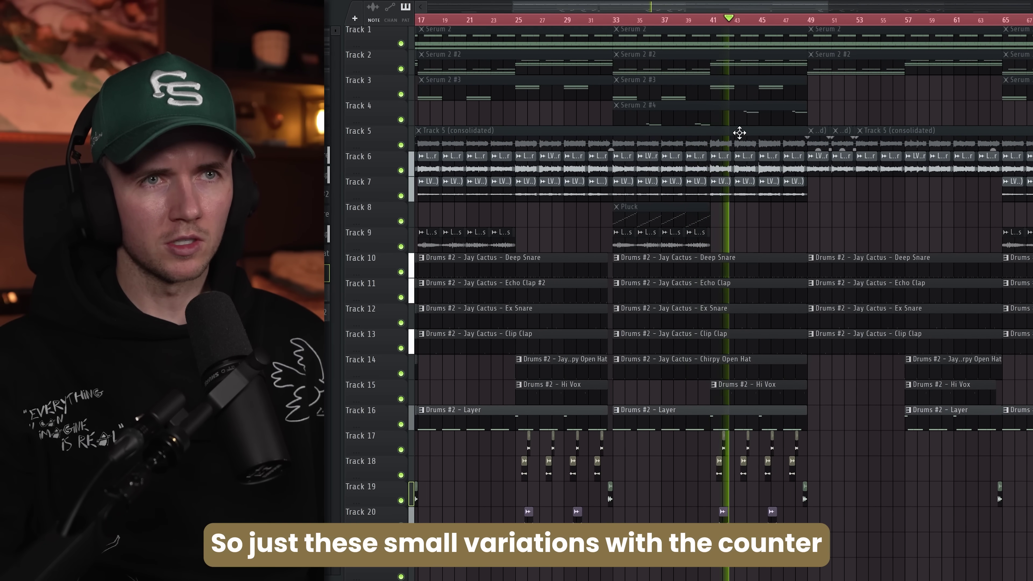